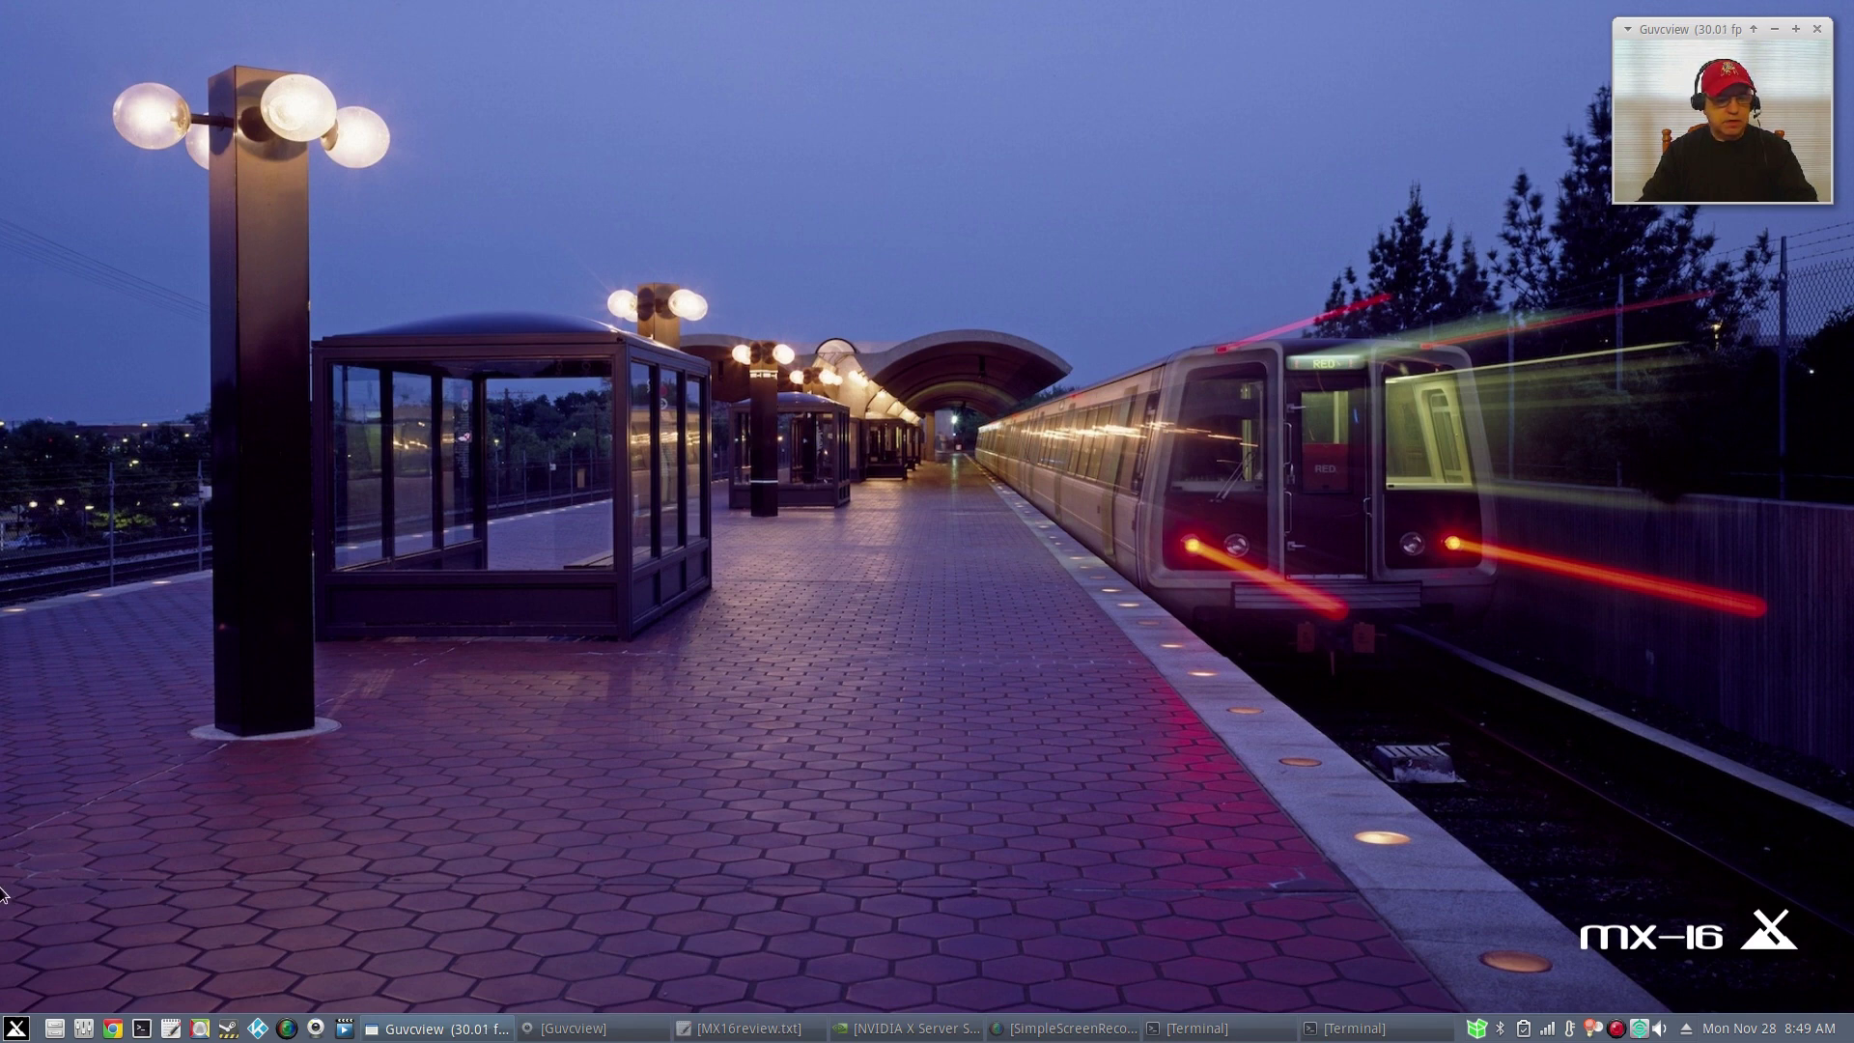
# Launch Synaptic Package Manager from a 'soft' menu search, authenticate with the root password, then close it.
pyautogui.click(17, 1028)
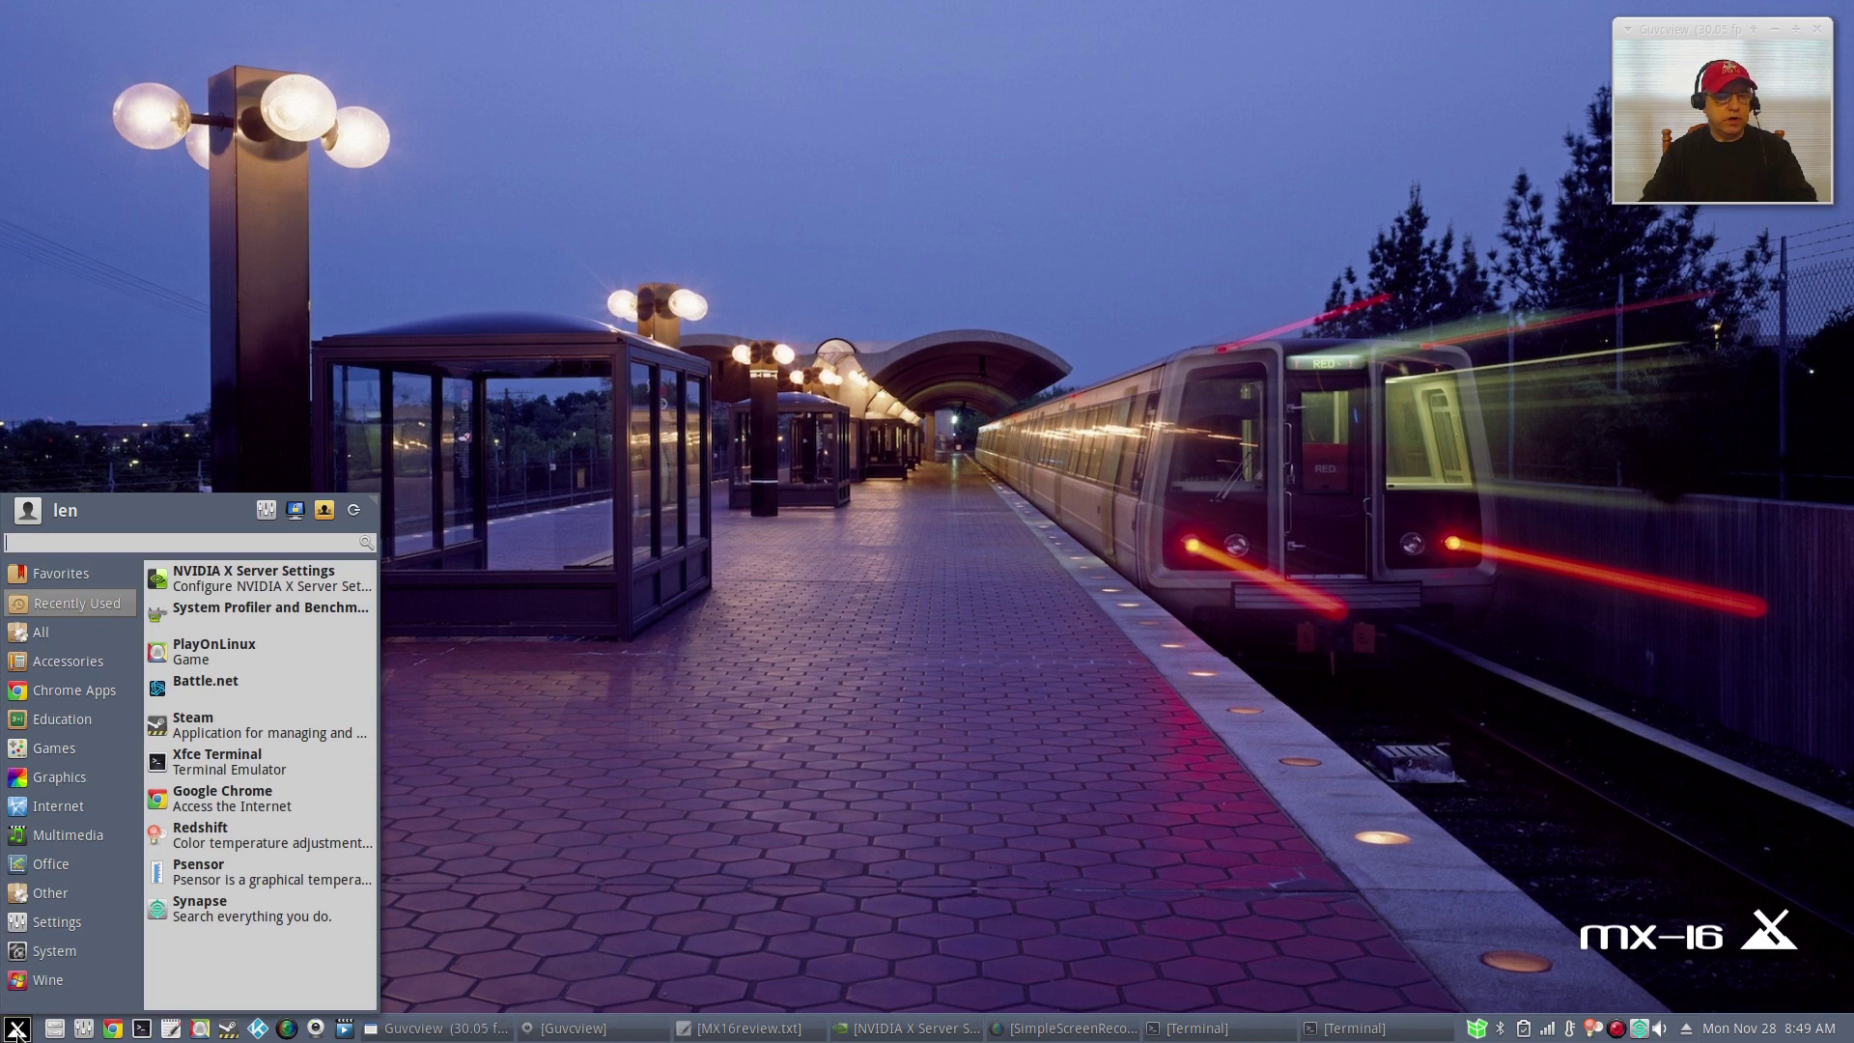
pyautogui.write('soft')
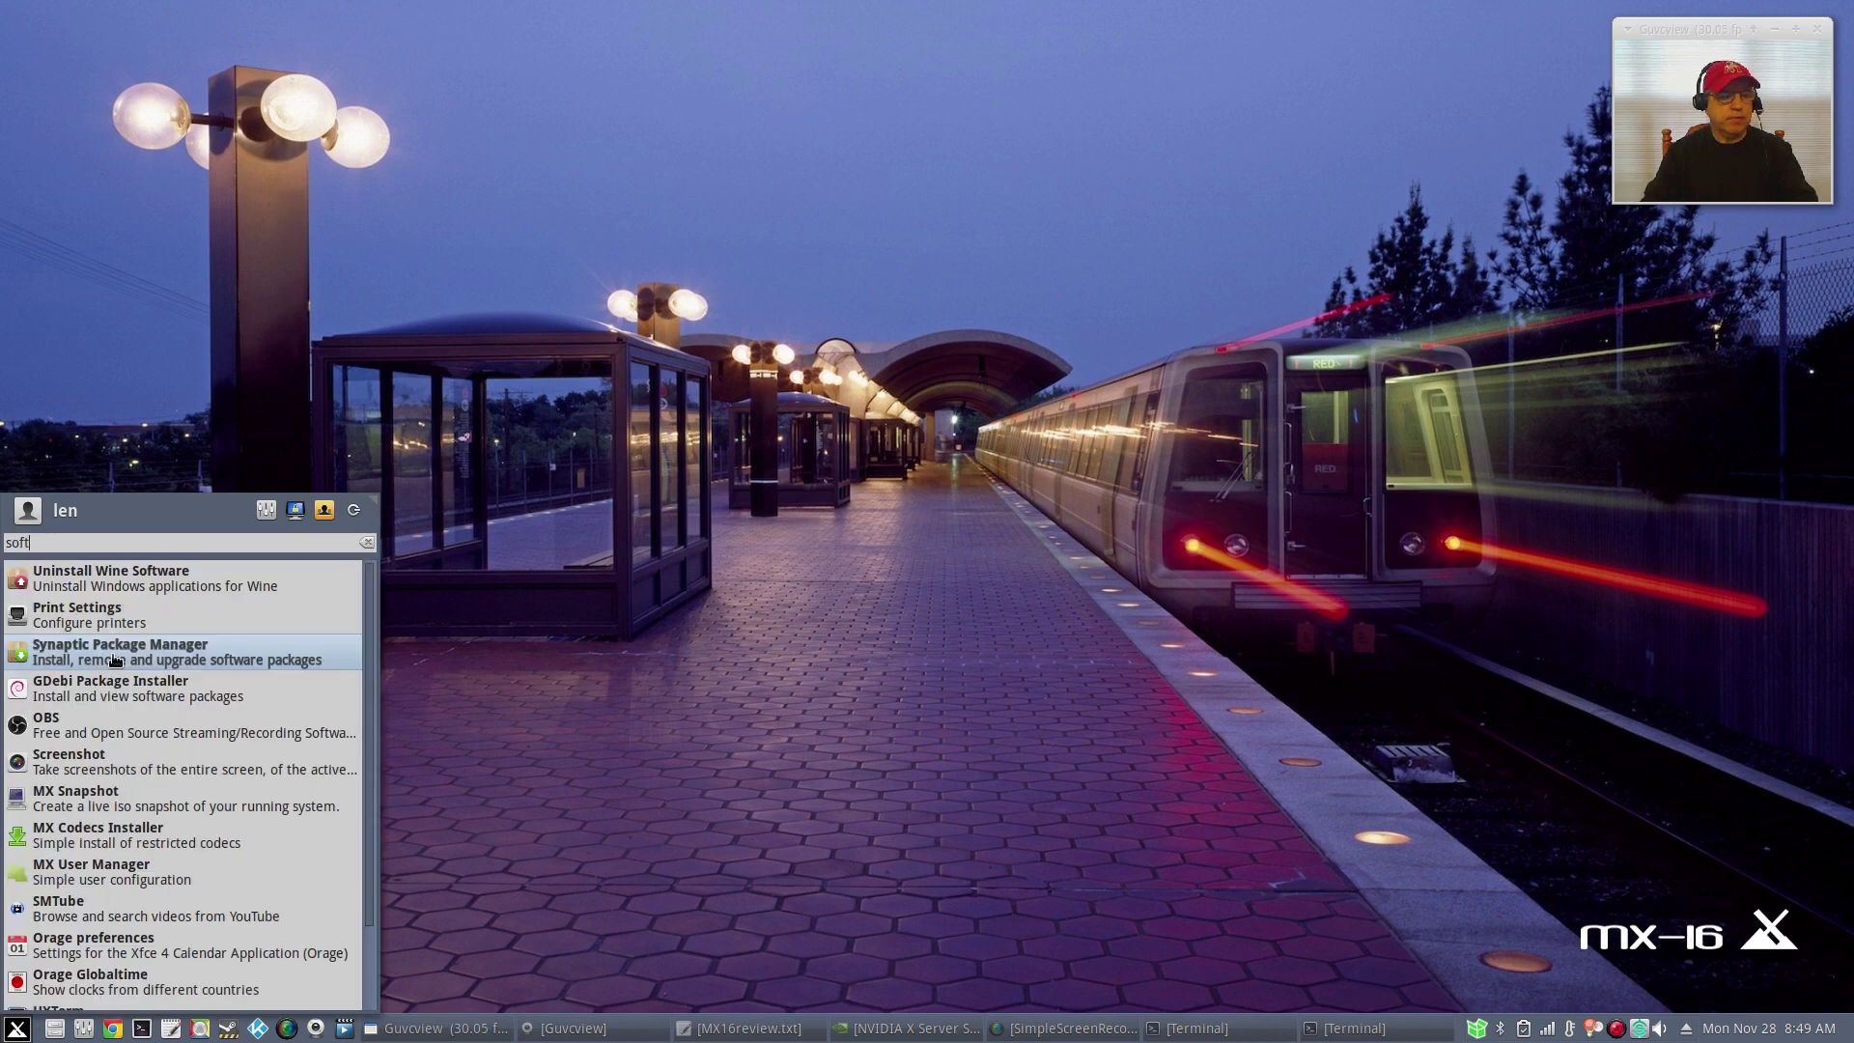
pyautogui.click(115, 660)
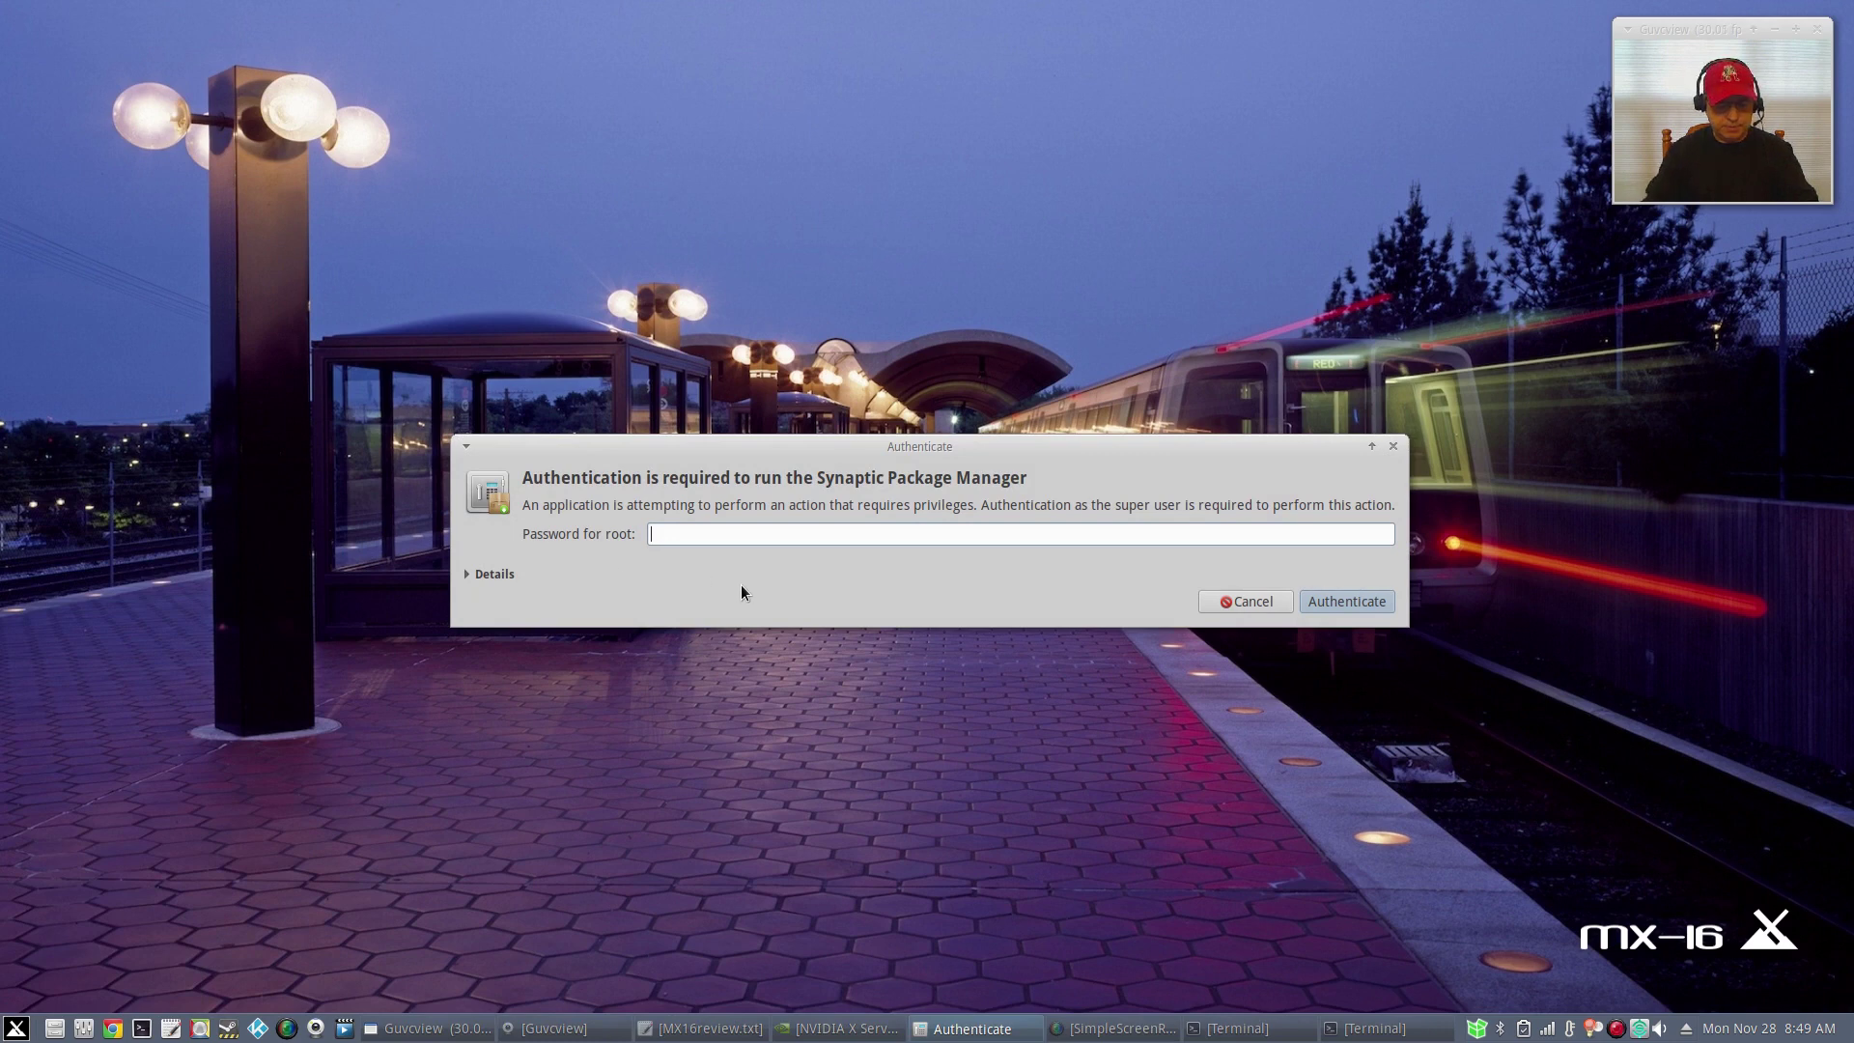
pyautogui.write('root')
pyautogui.press('Return')
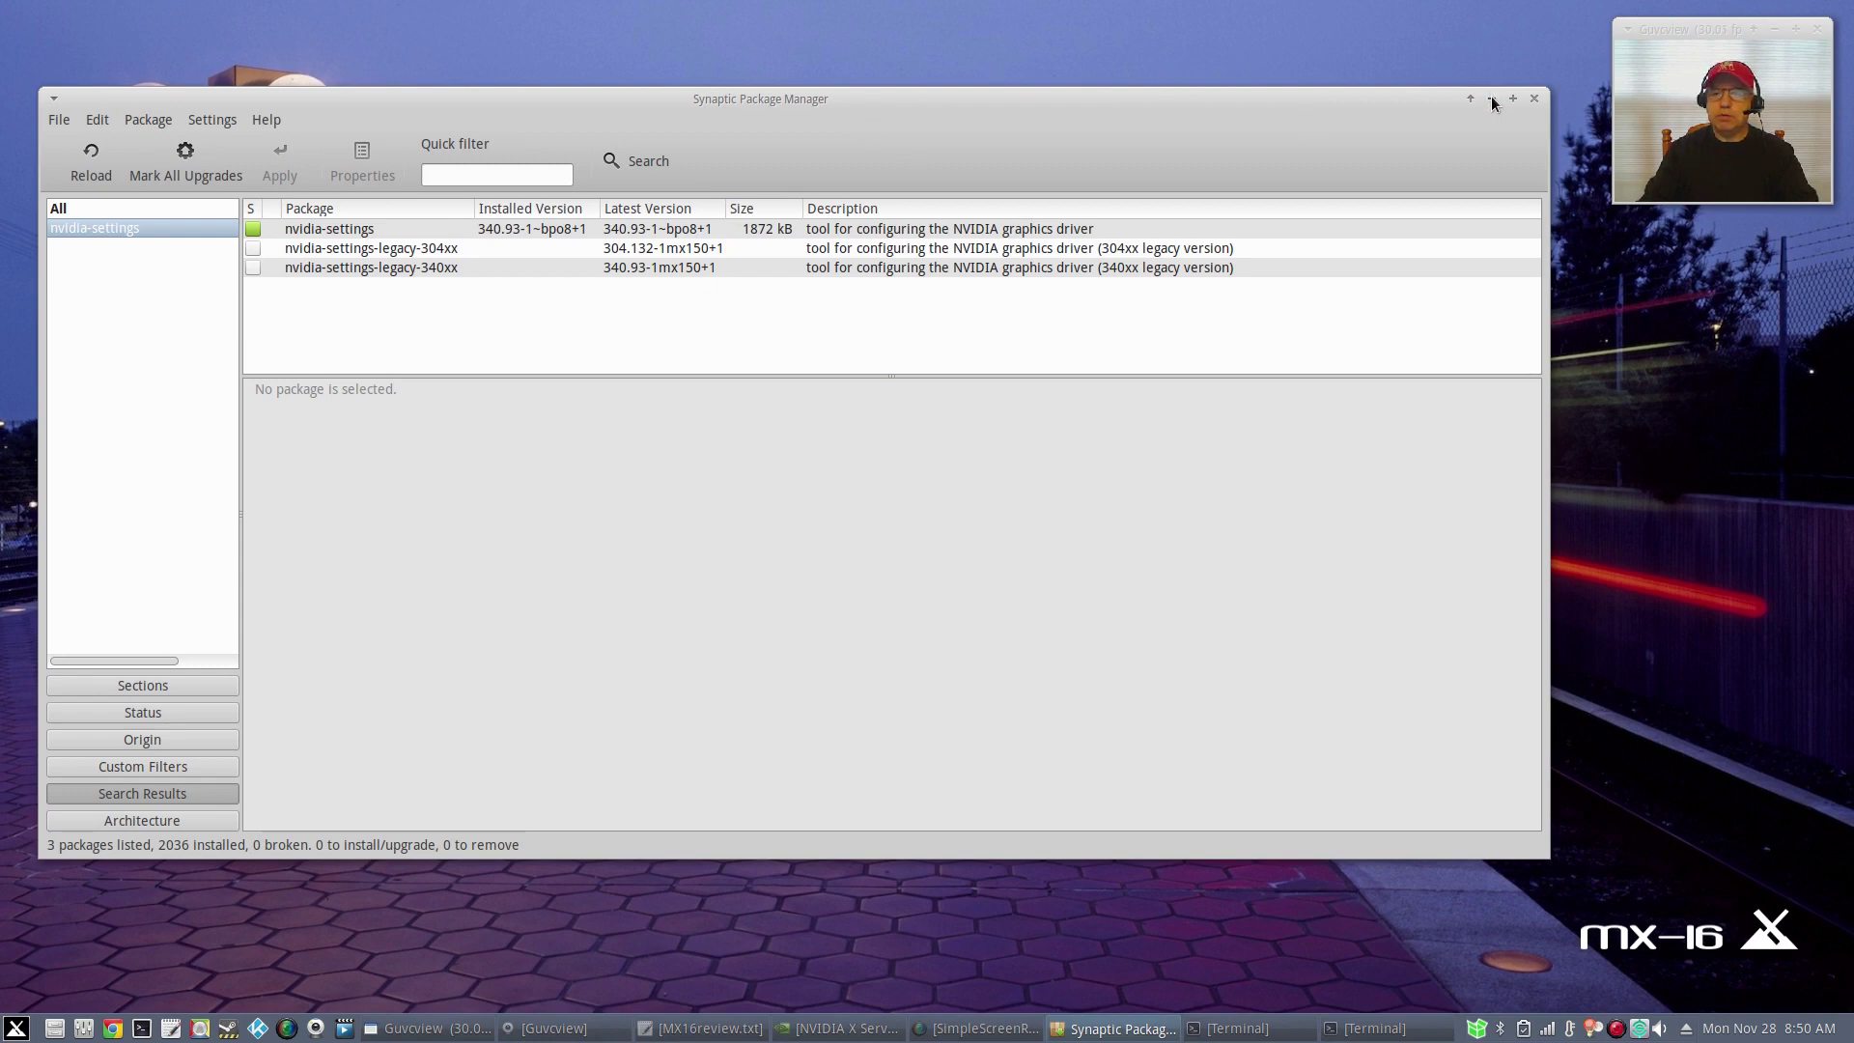
pyautogui.click(1534, 98)
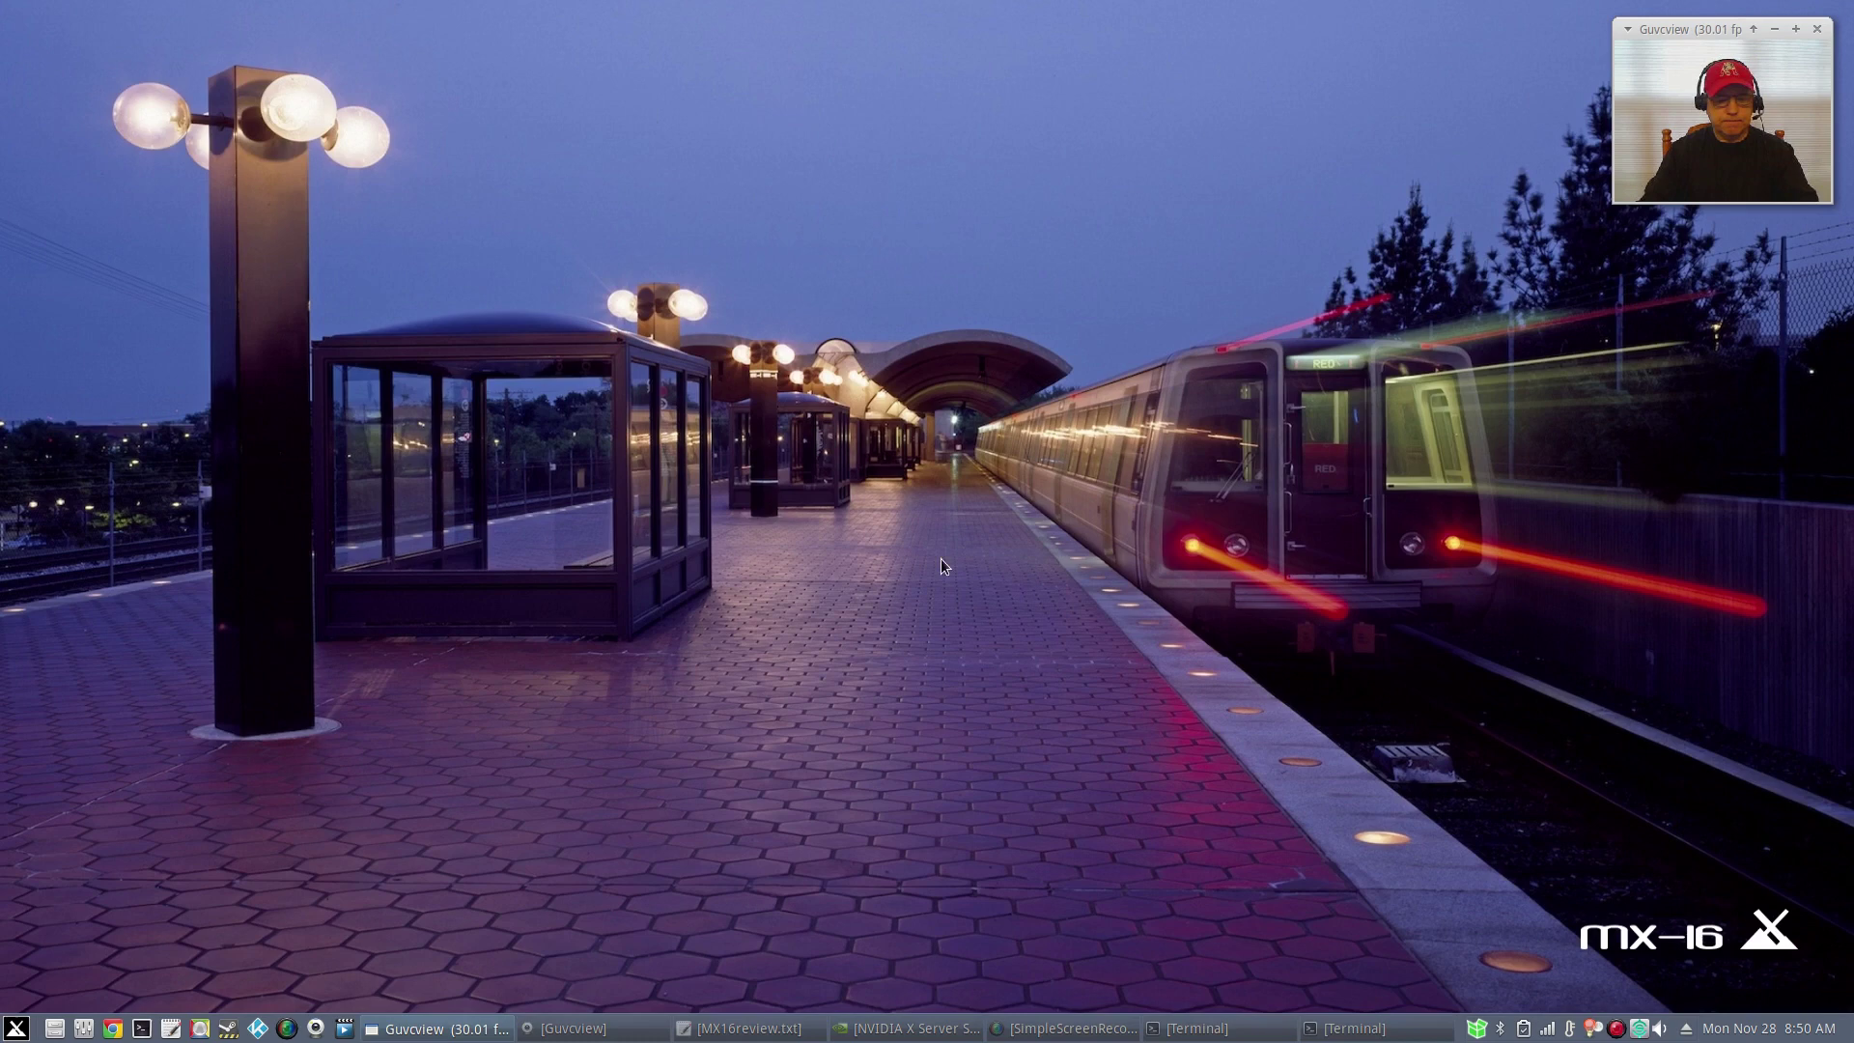
# Restore the NVIDIA X Server Settings window showing driver 367.44 and centre it on screen.
pyautogui.click(915, 1025)
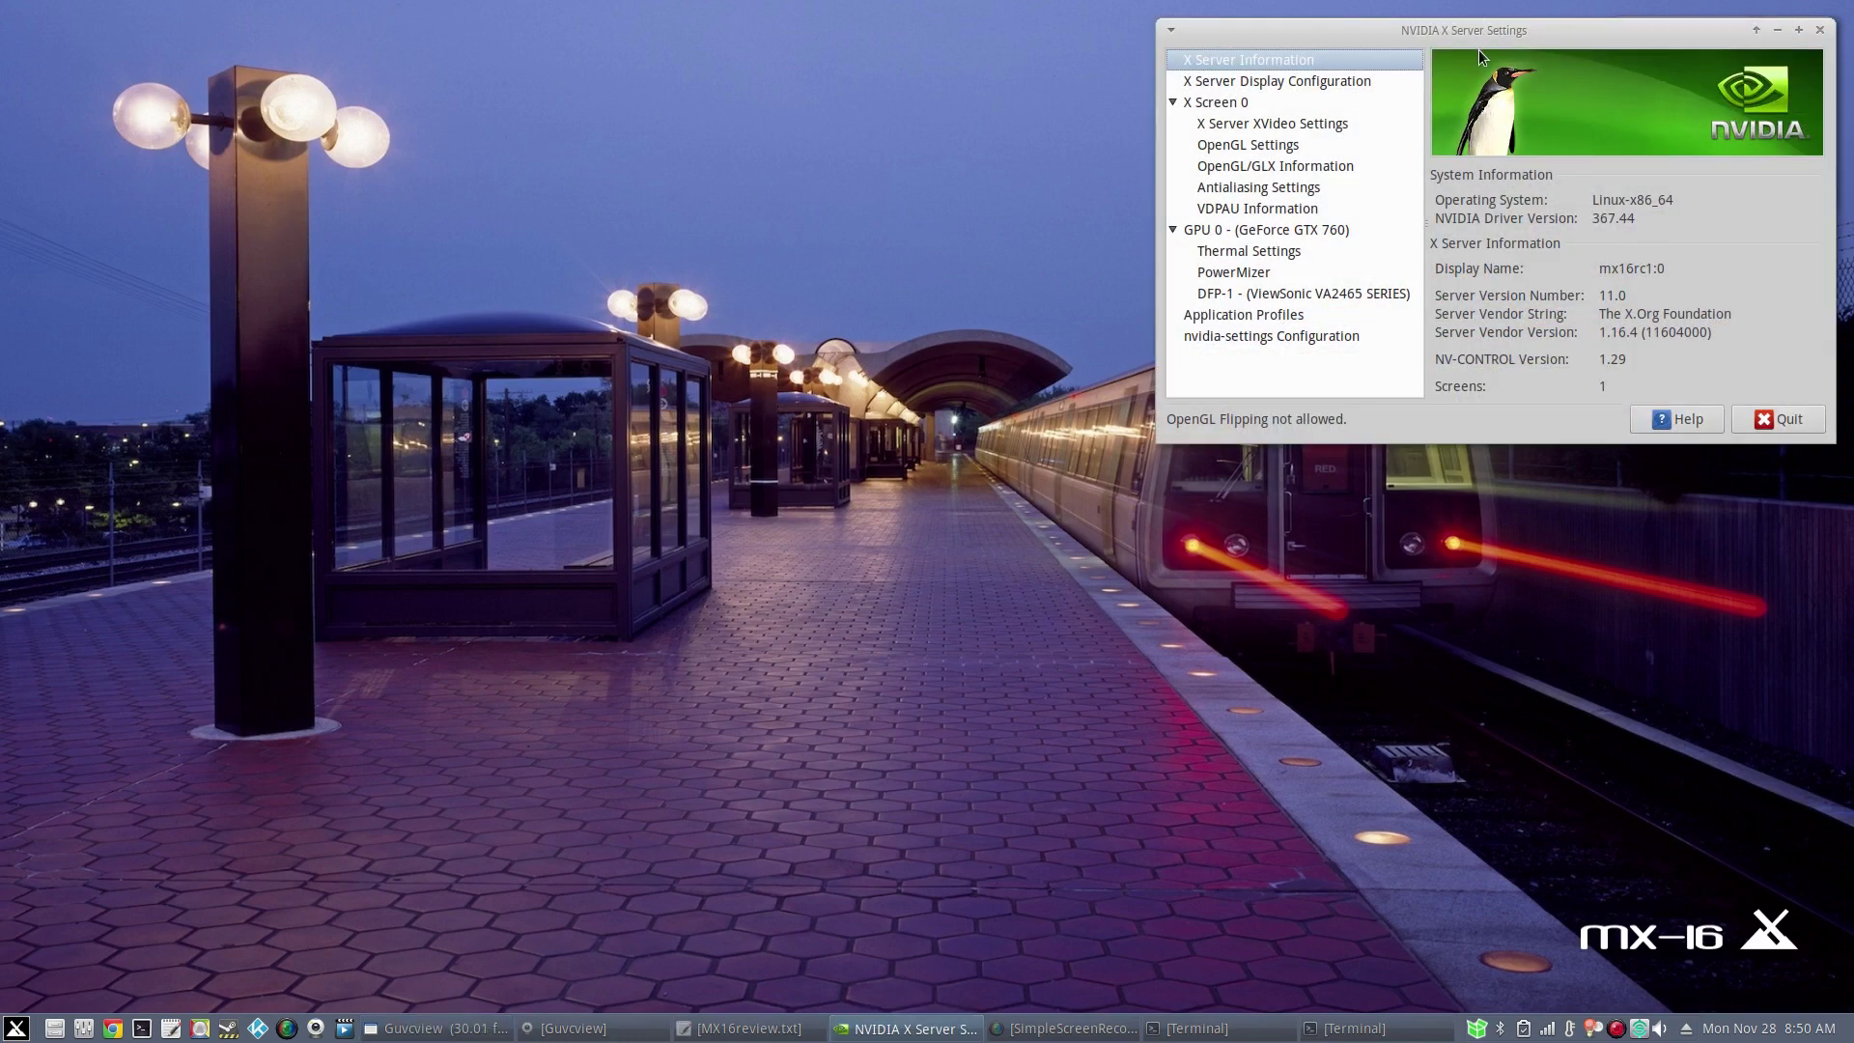
pyautogui.moveTo(1482, 30); pyautogui.dragTo(725, 229)
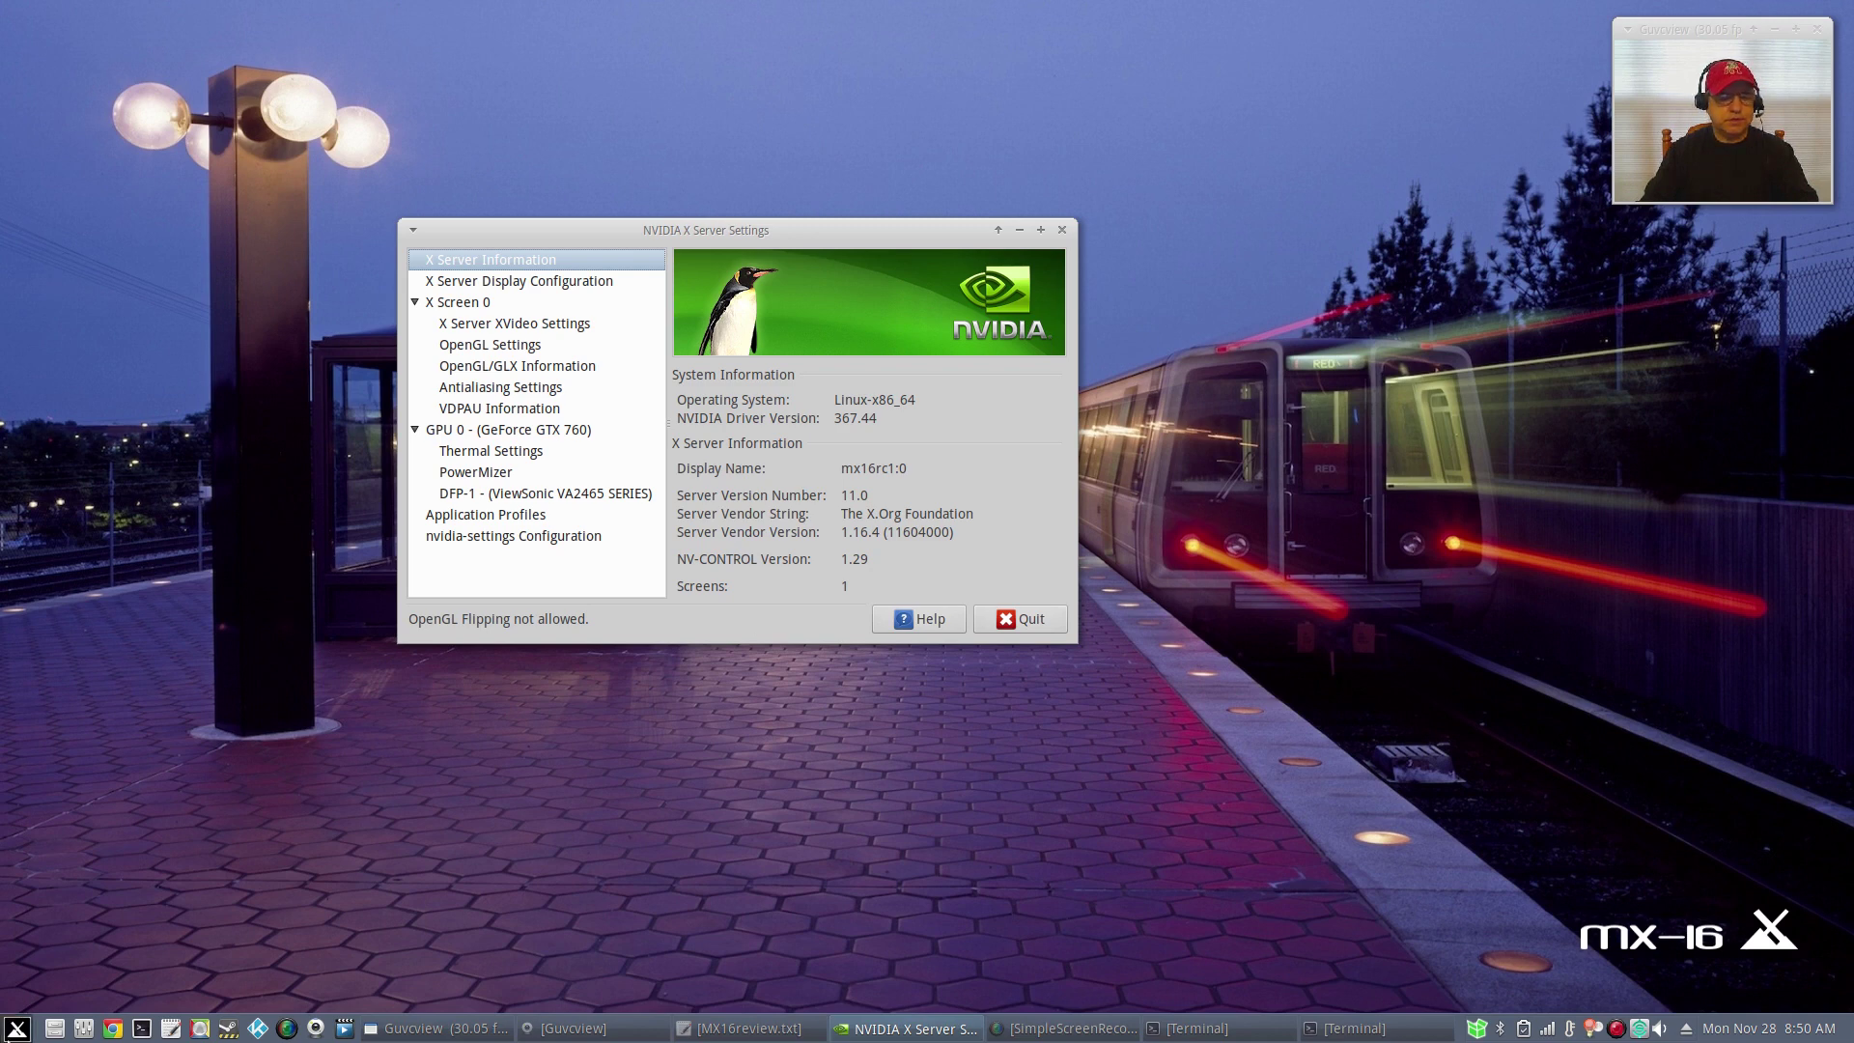
pyautogui.click(16, 1028)
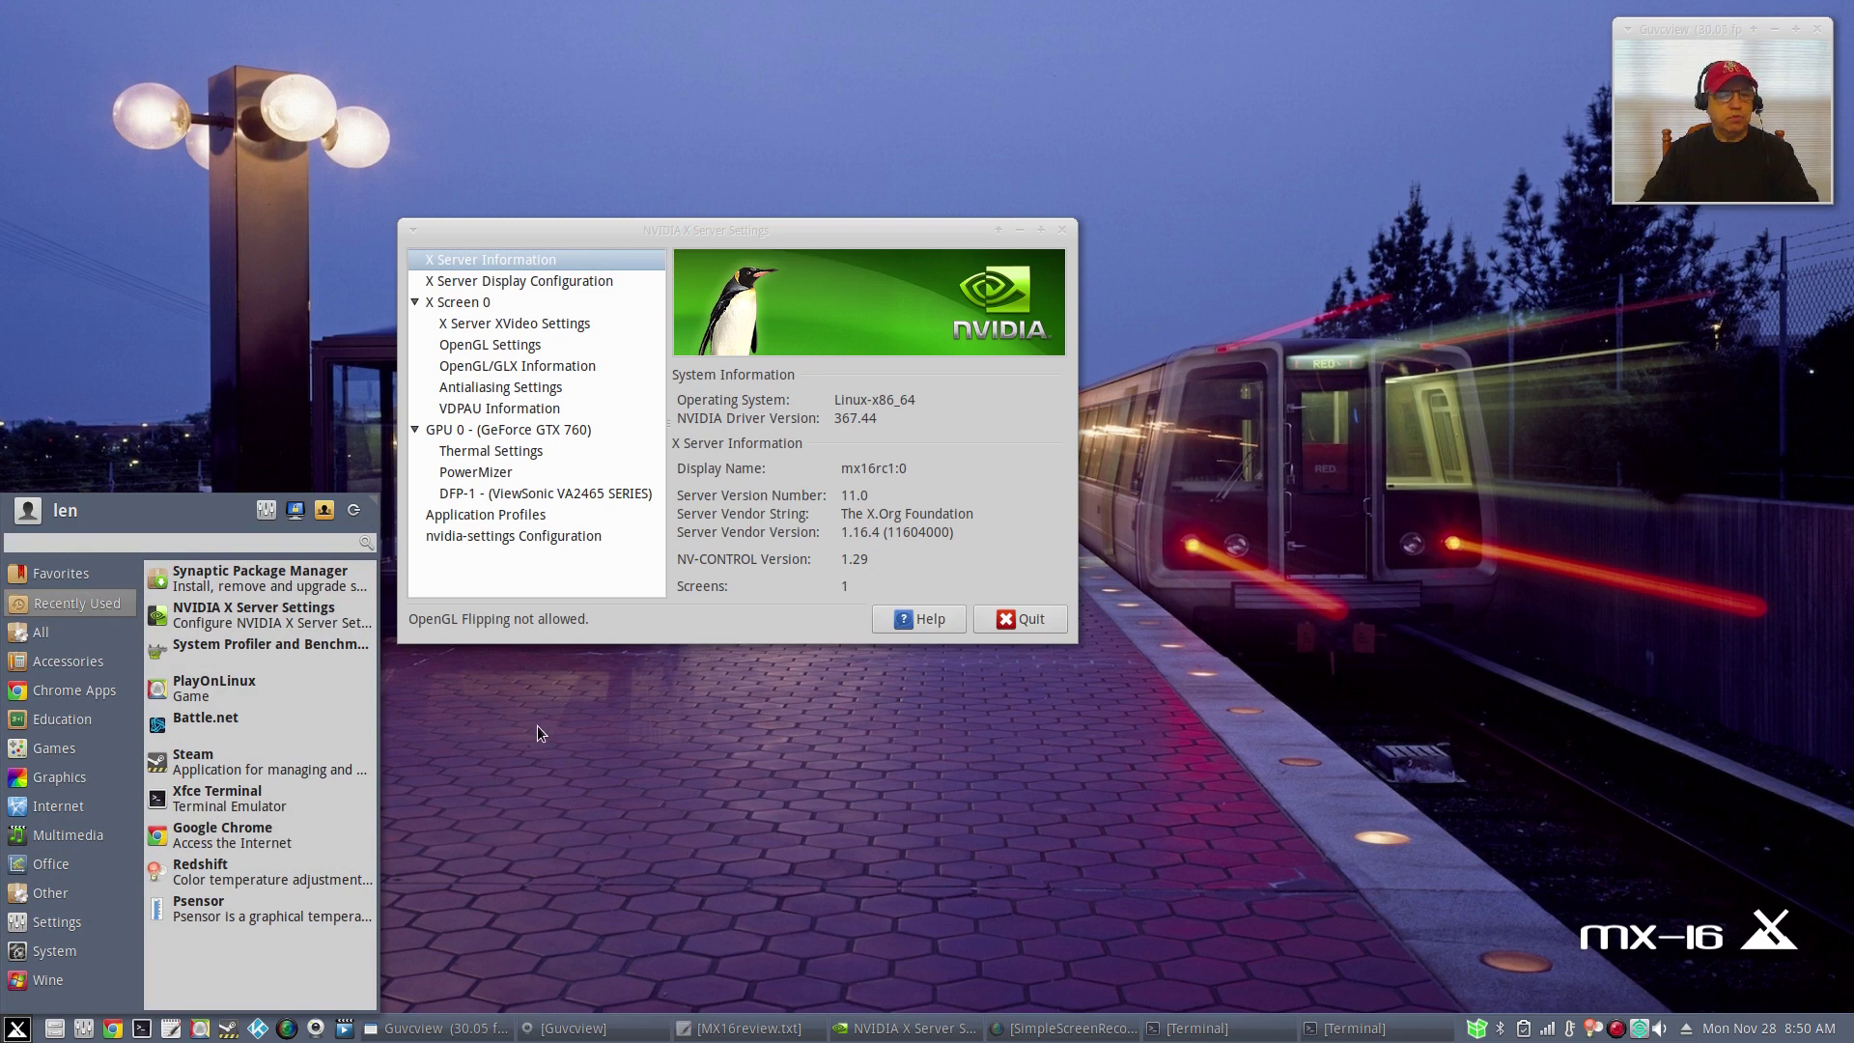
pyautogui.click(261, 579)
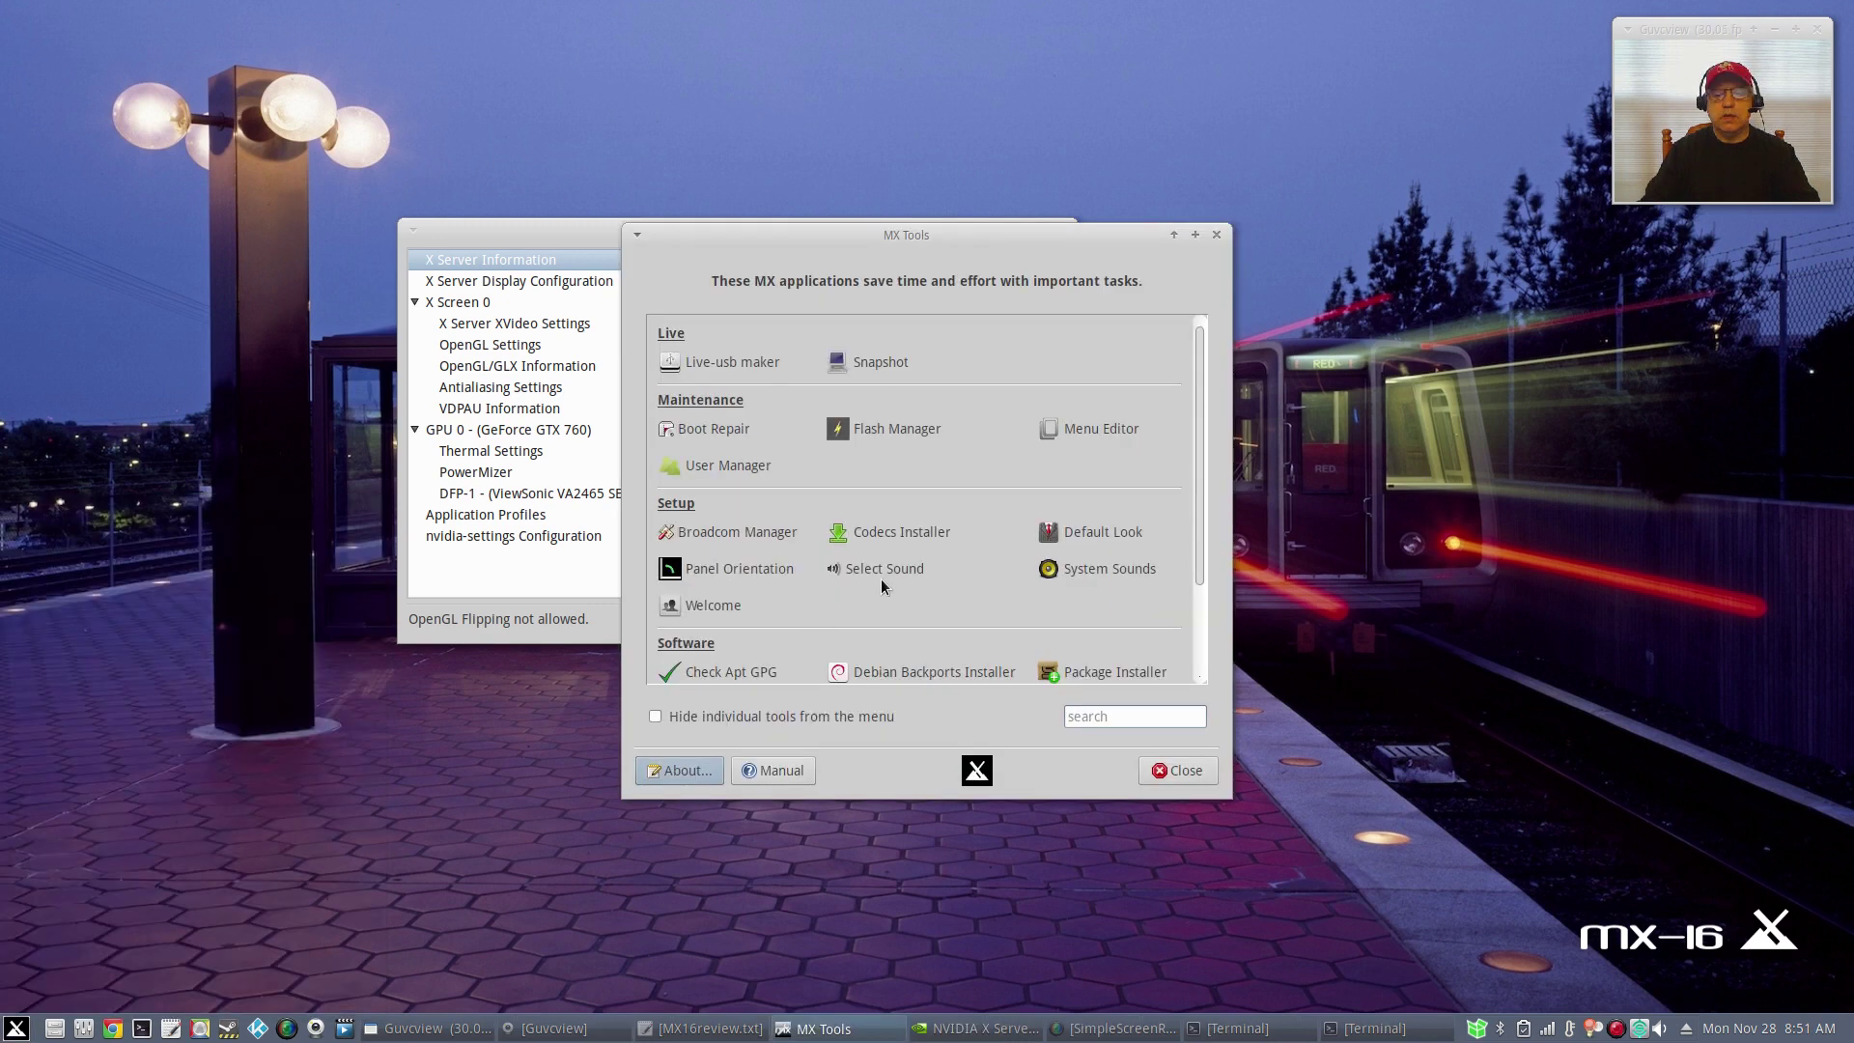
pyautogui.scroll(-3, 792, 599)
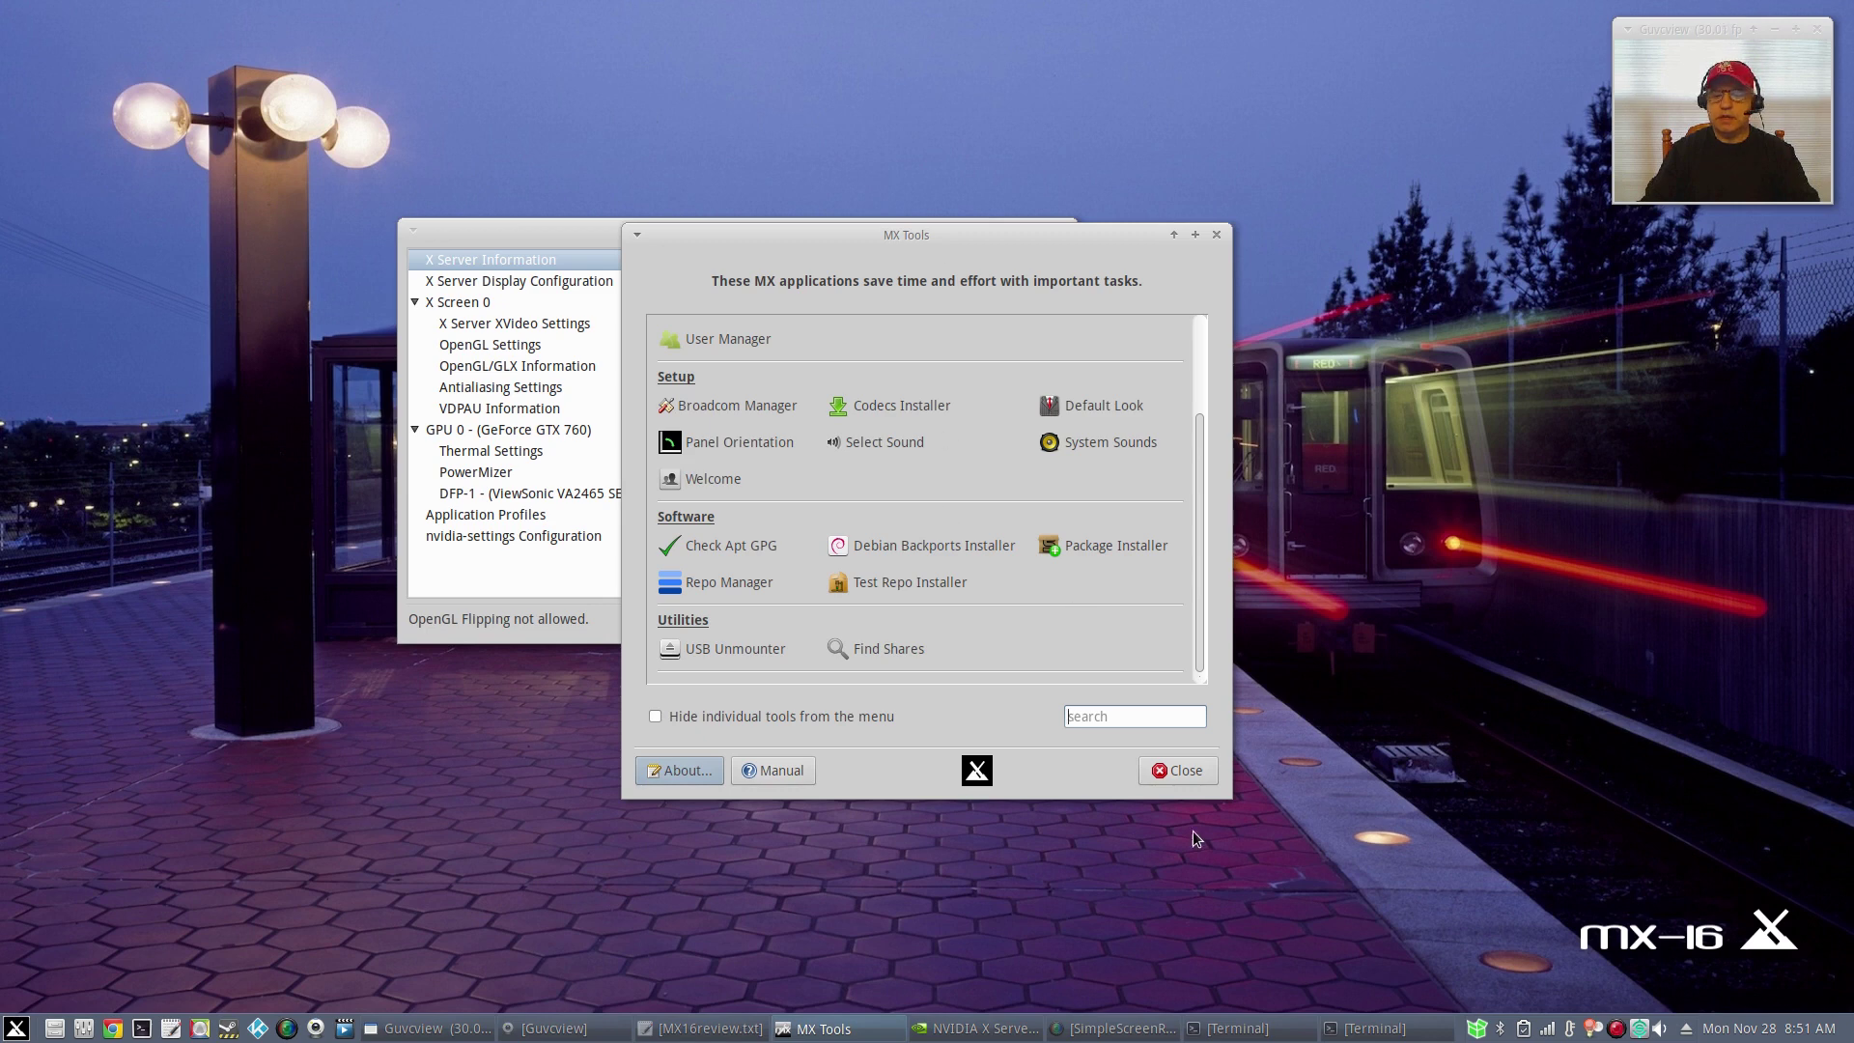
pyautogui.click(1197, 779)
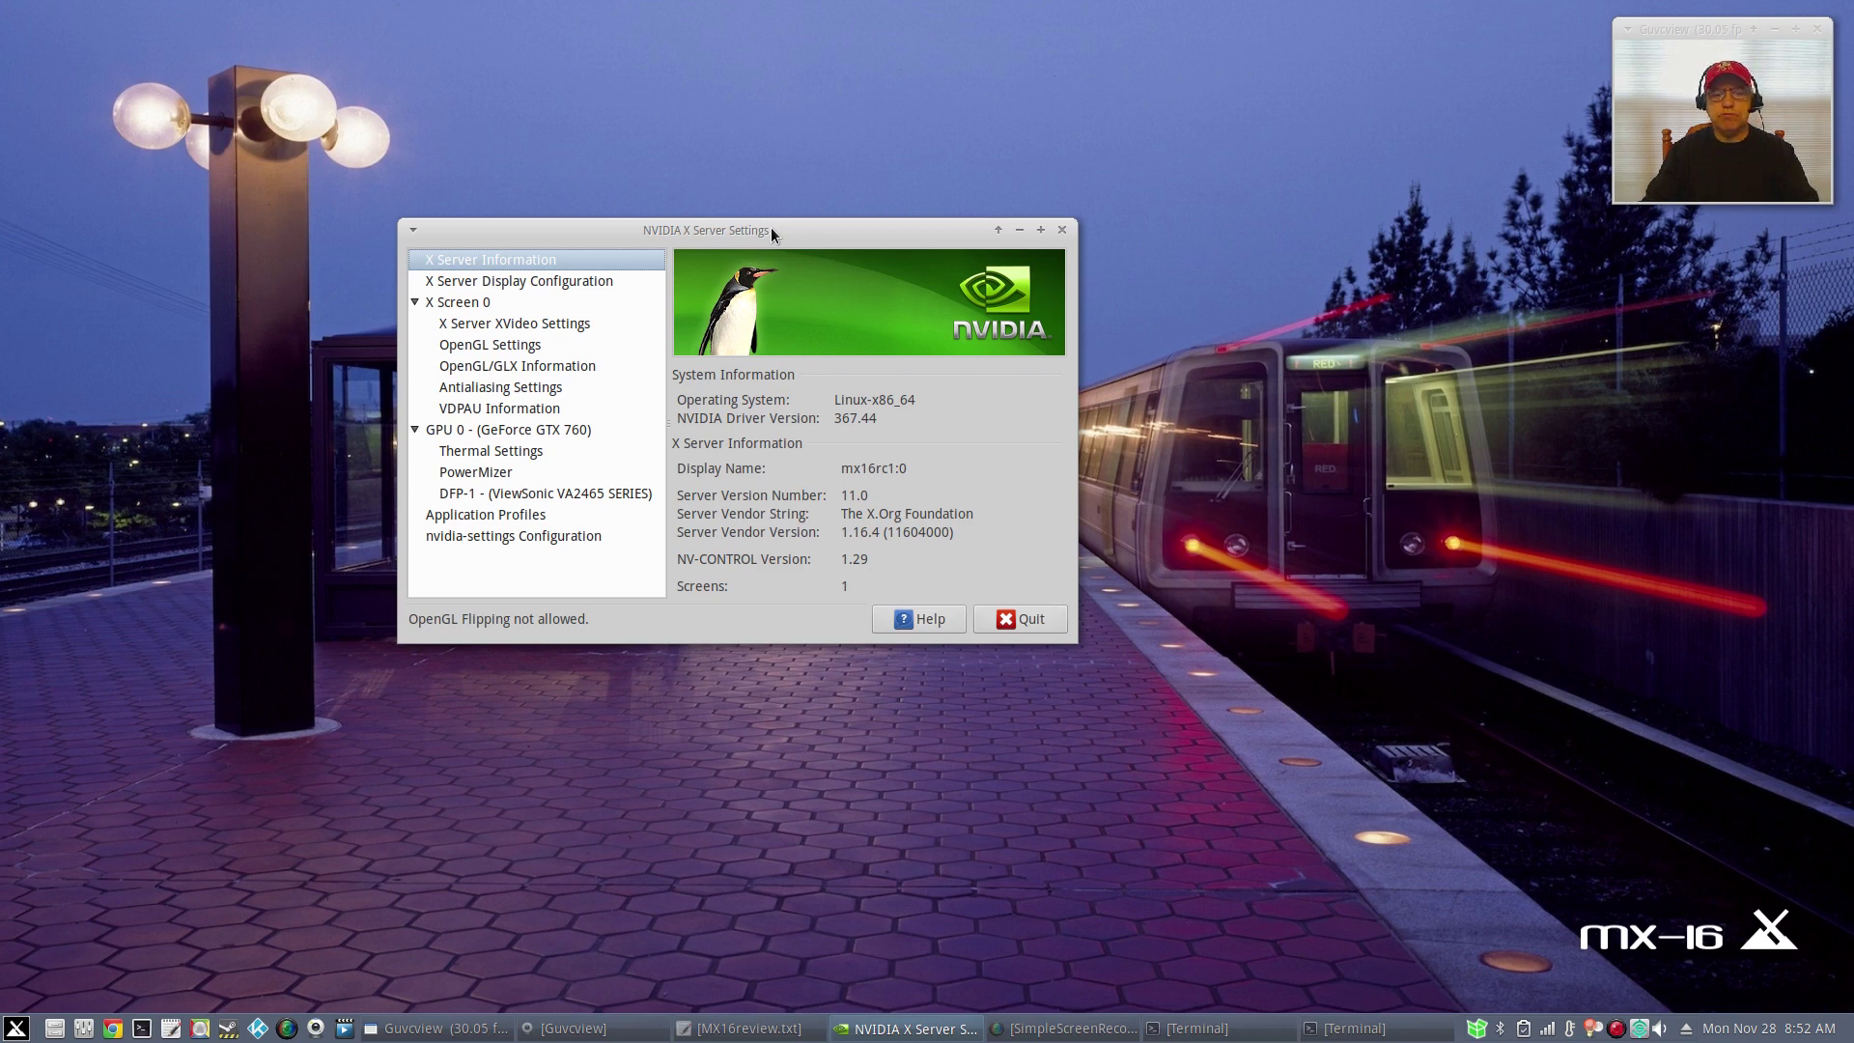
# Close the NVIDIA X Server Settings window, leaving the train-station desktop visible.
pyautogui.click(1062, 231)
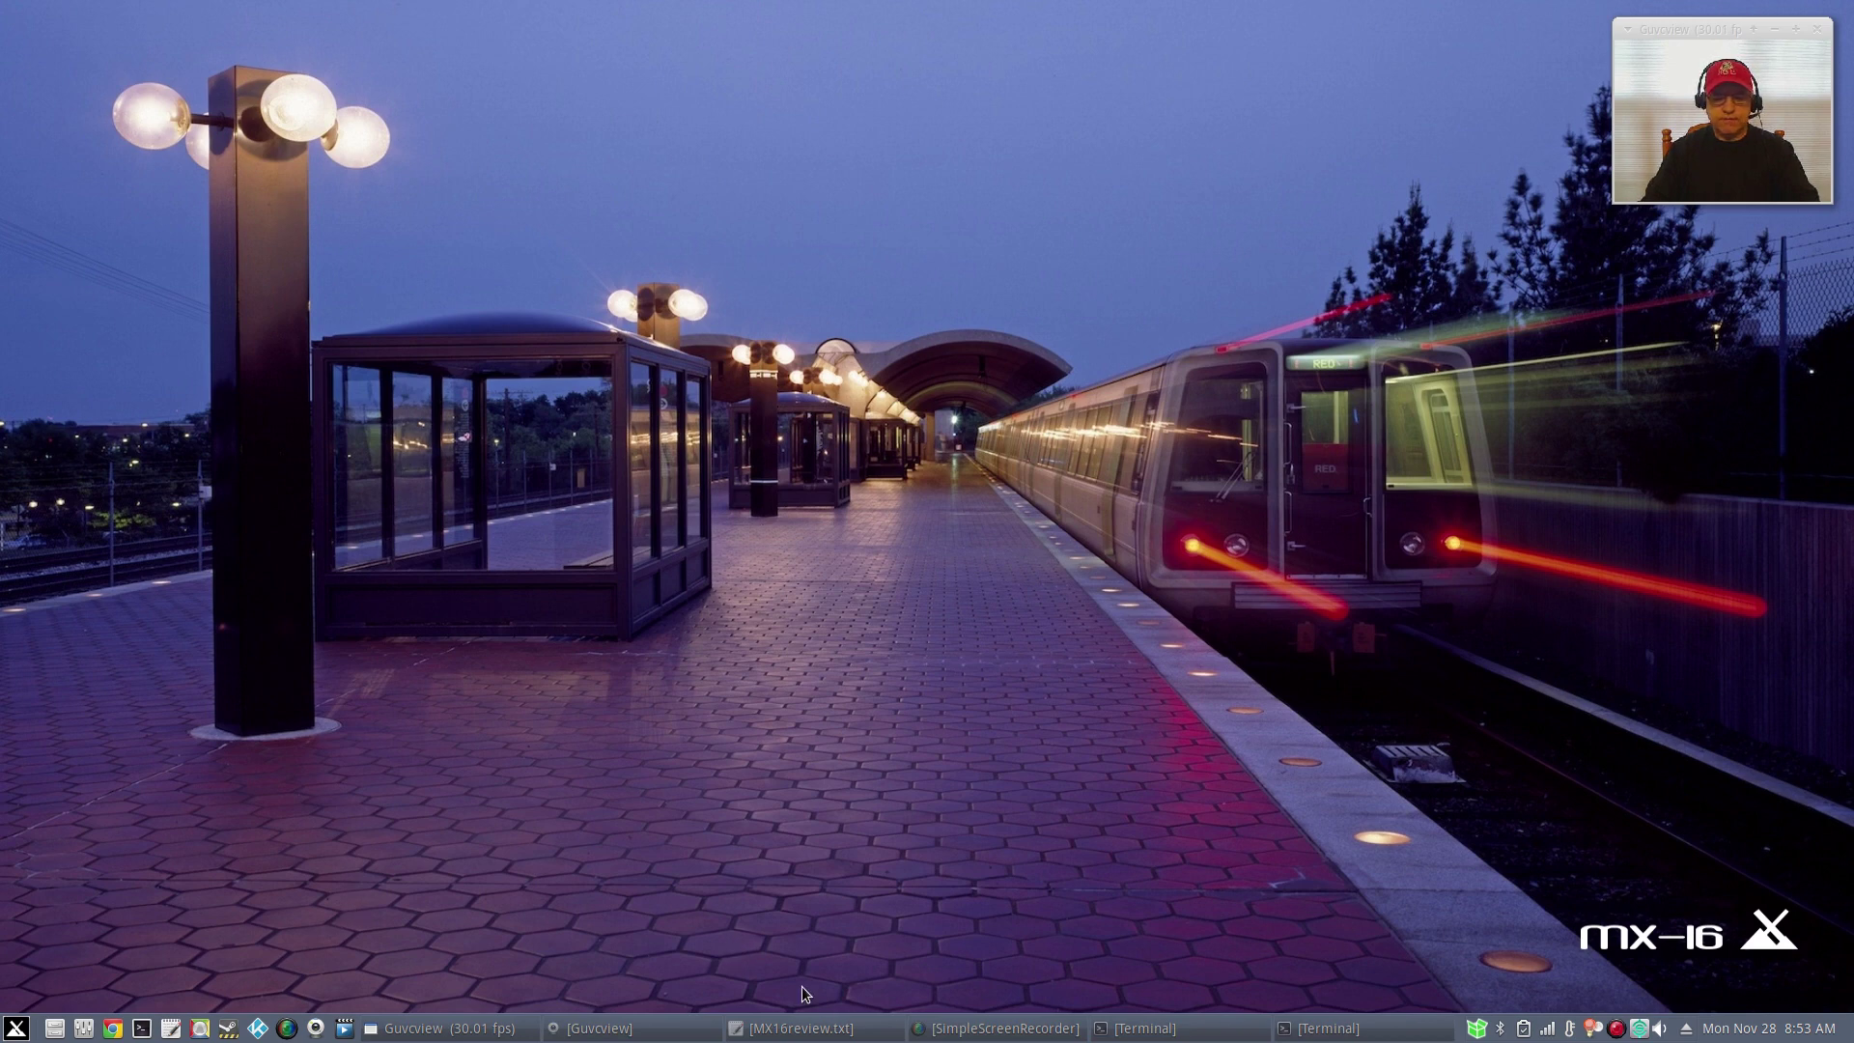
# Restore Leafpad with MX16review.txt and place it in the top-left corner.
pyautogui.click(801, 1027)
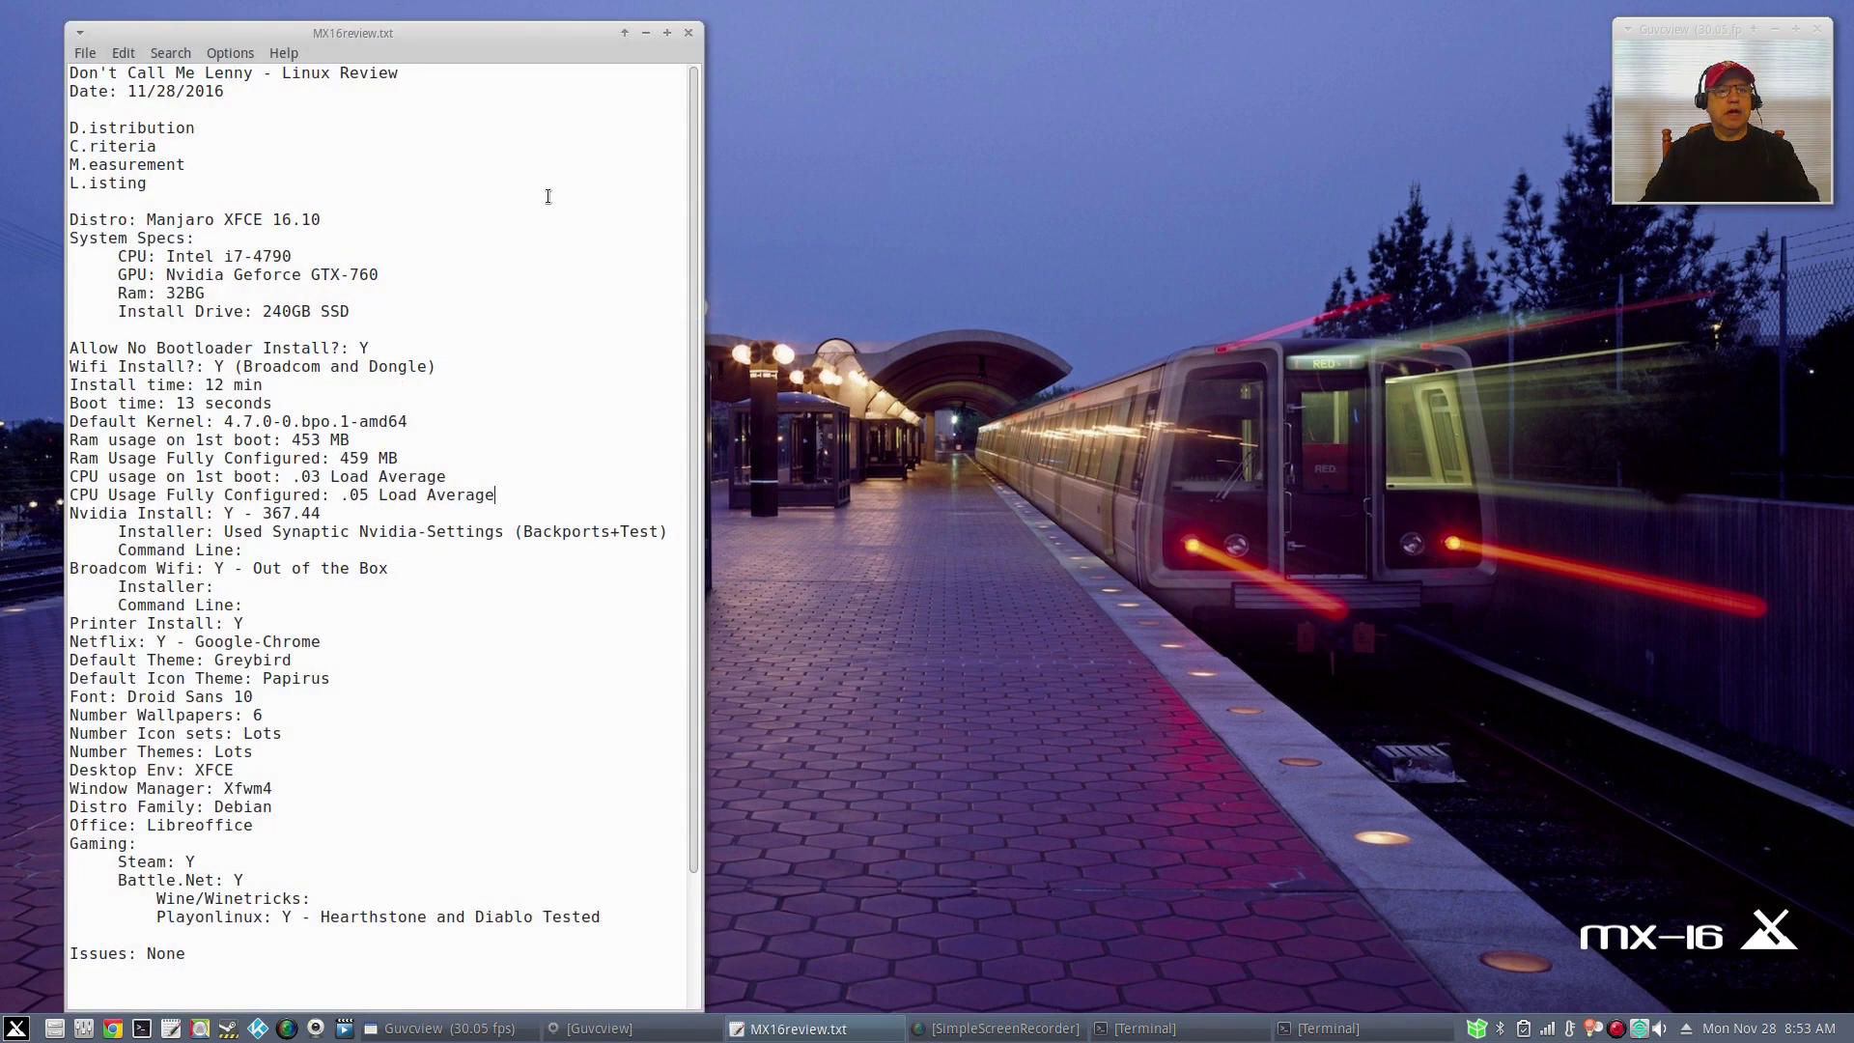
pyautogui.moveTo(469, 38); pyautogui.dragTo(431, 30)
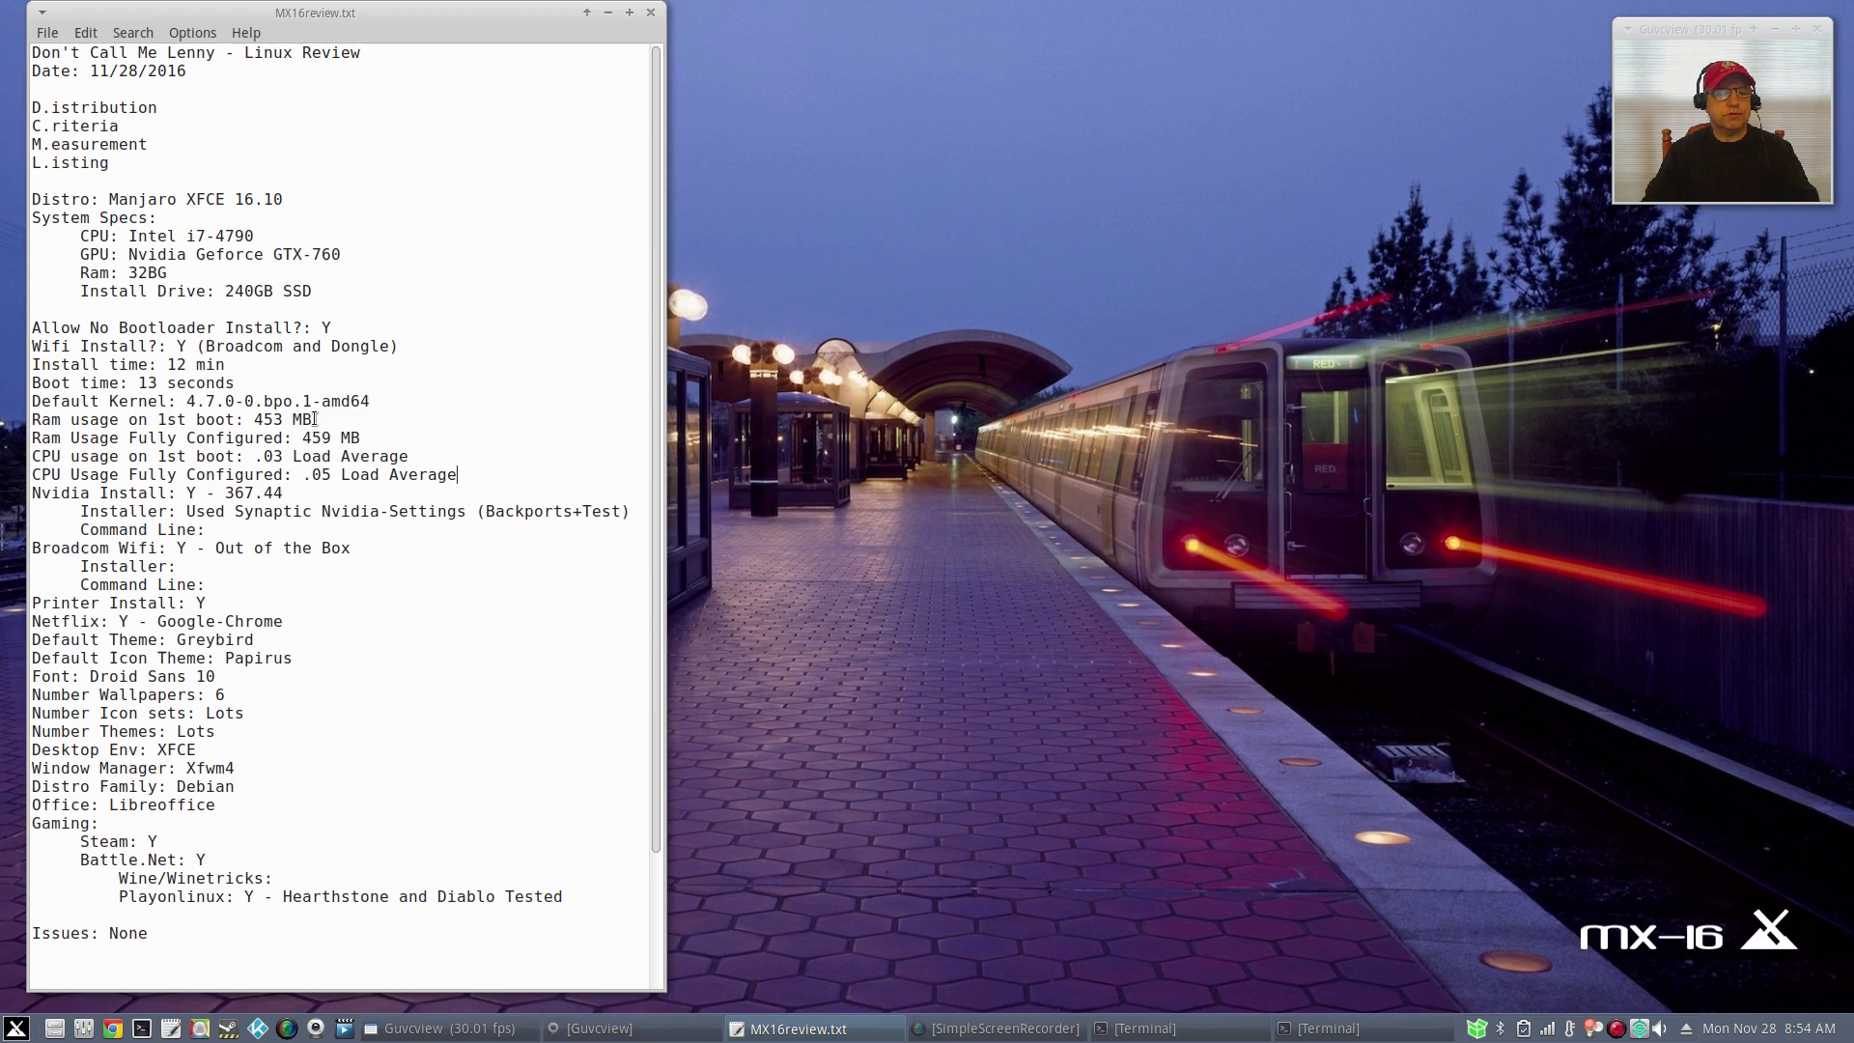
# Delete the 453 MB first-boot RAM value from the notes and nudge the window slightly right.
pyautogui.moveTo(314, 419); pyautogui.dragTo(255, 416)
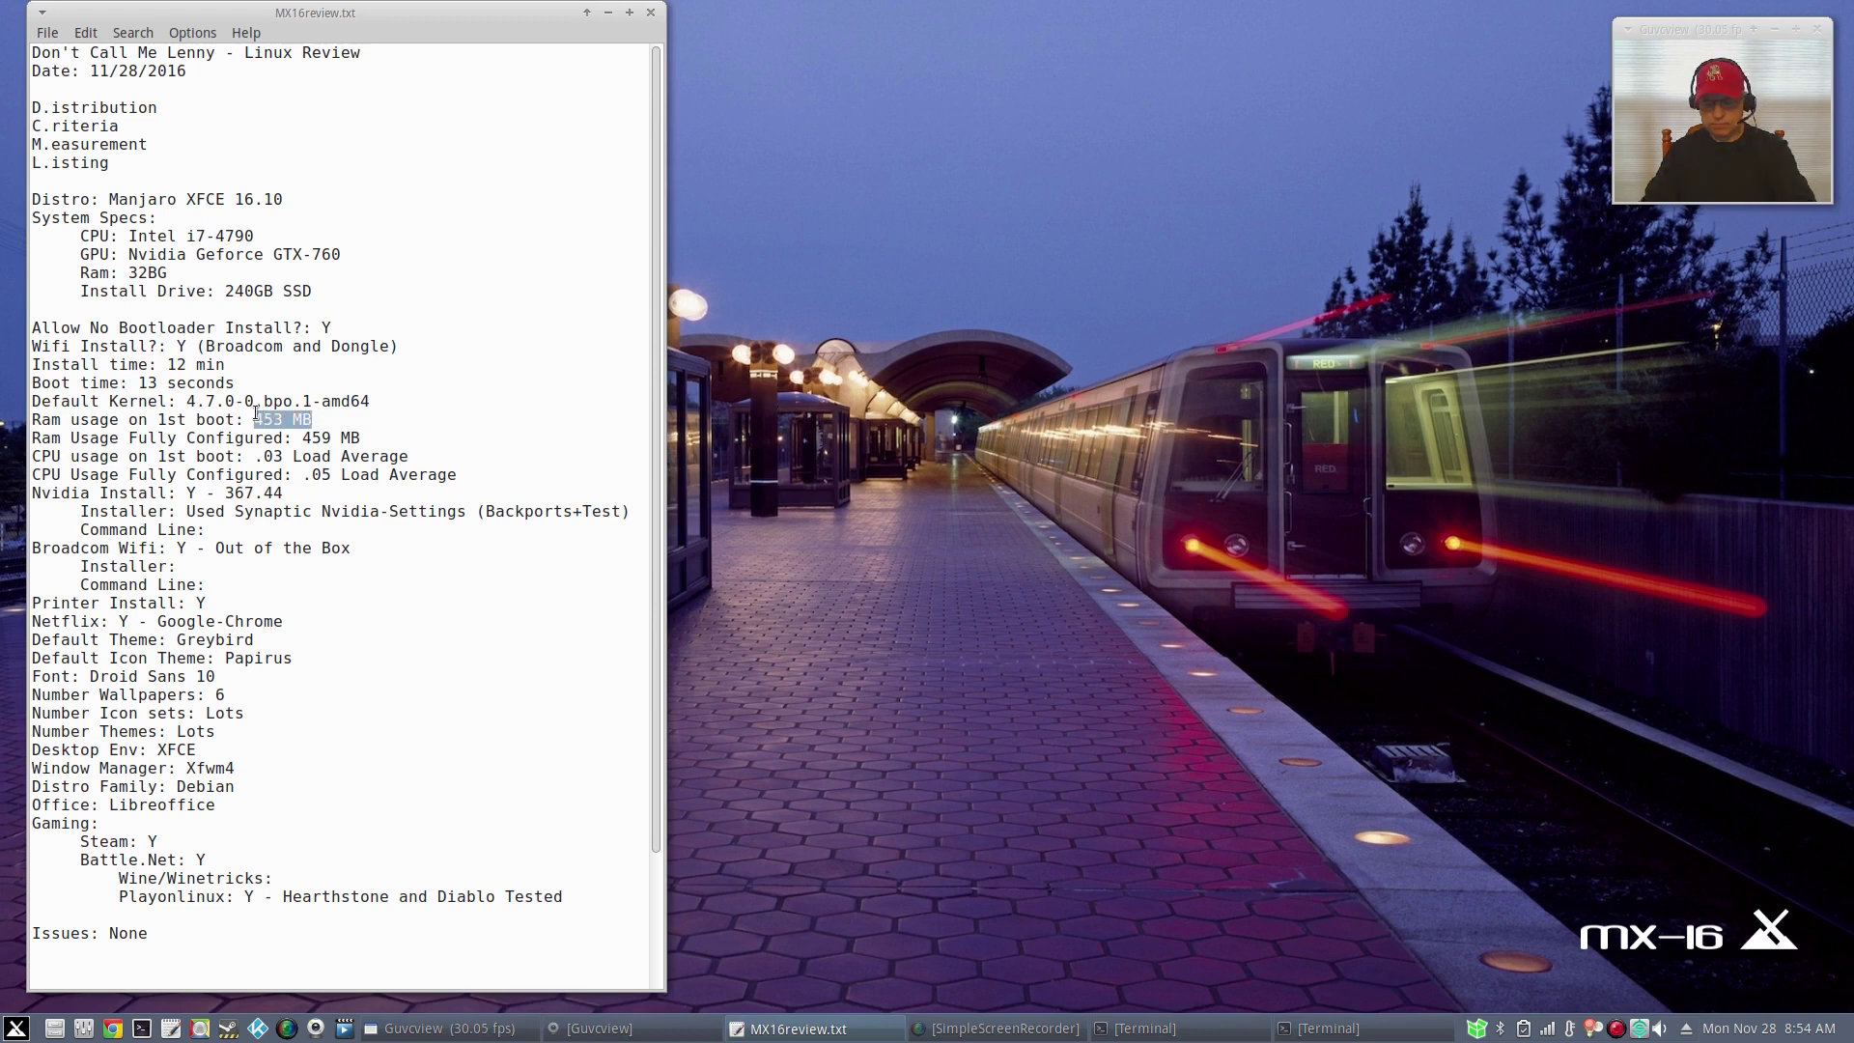
pyautogui.press('BackSpace')
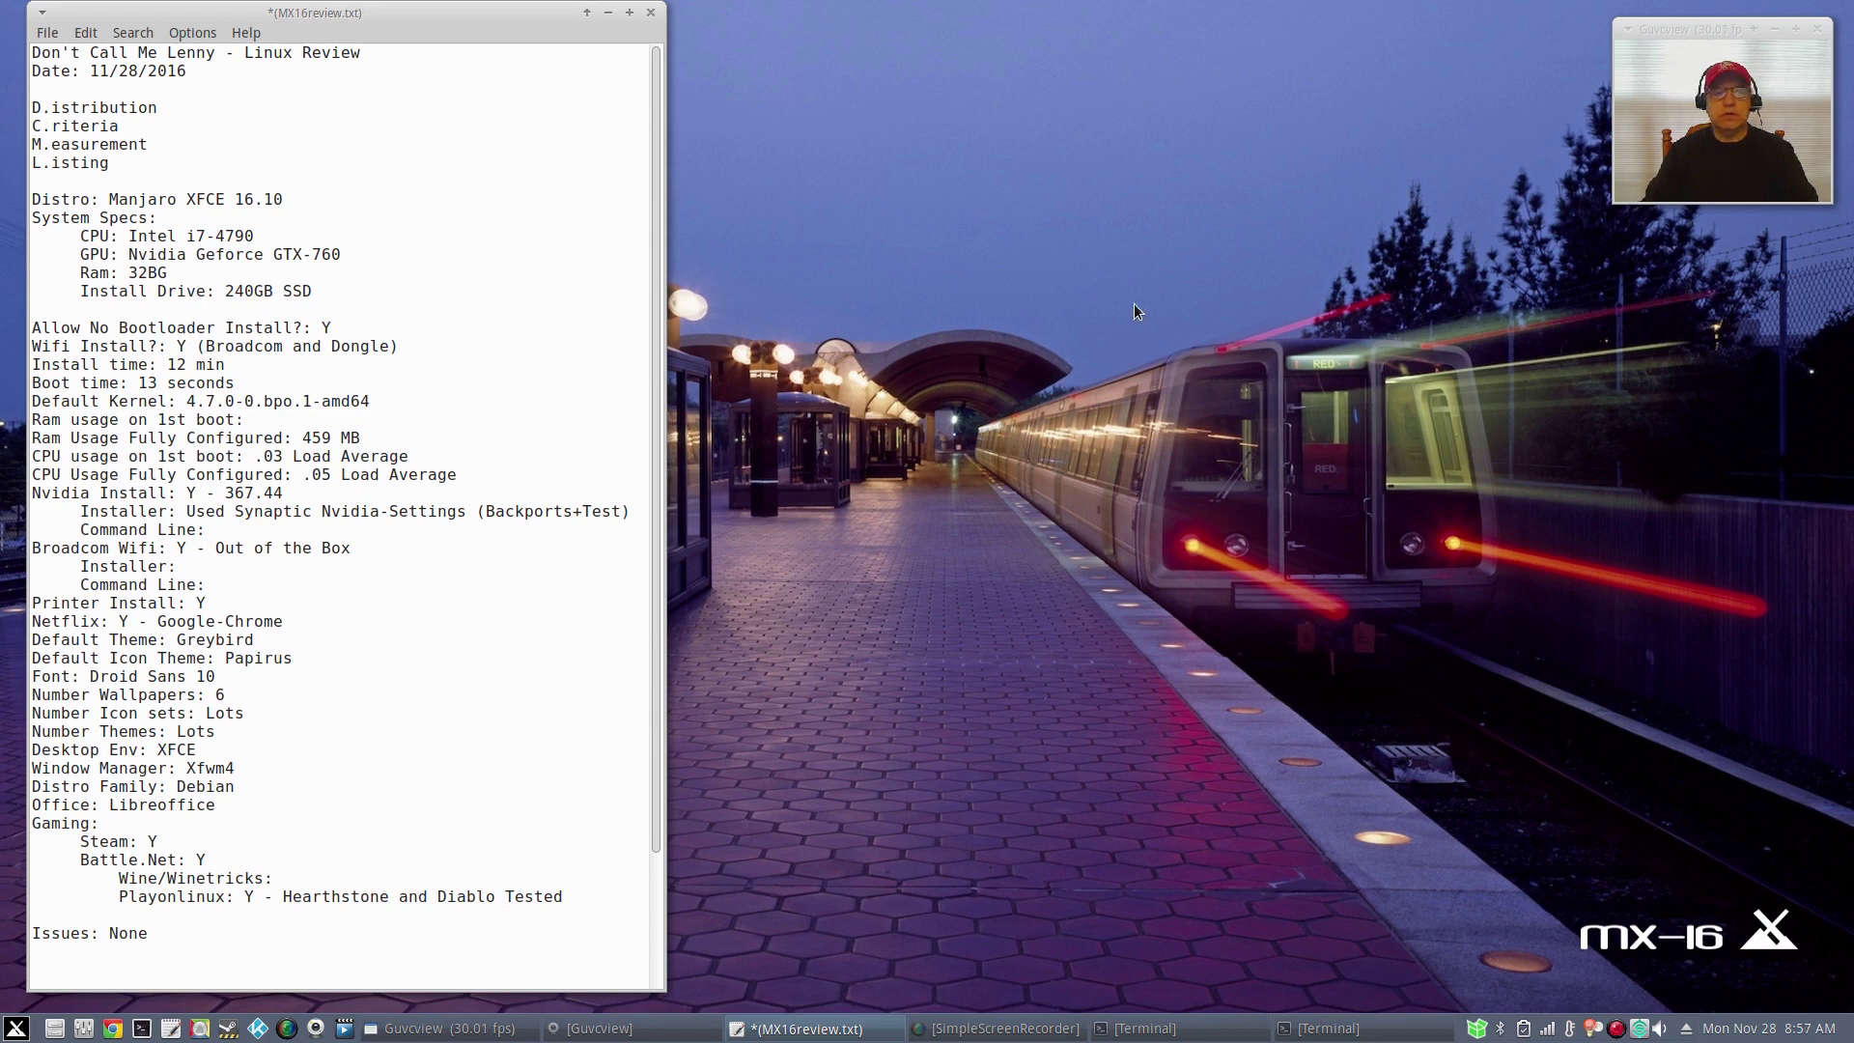
pyautogui.moveTo(500, 17)
pyautogui.mouseDown()
pyautogui.moveTo(526, 17)
pyautogui.moveTo(485, 14)
pyautogui.mouseUp()
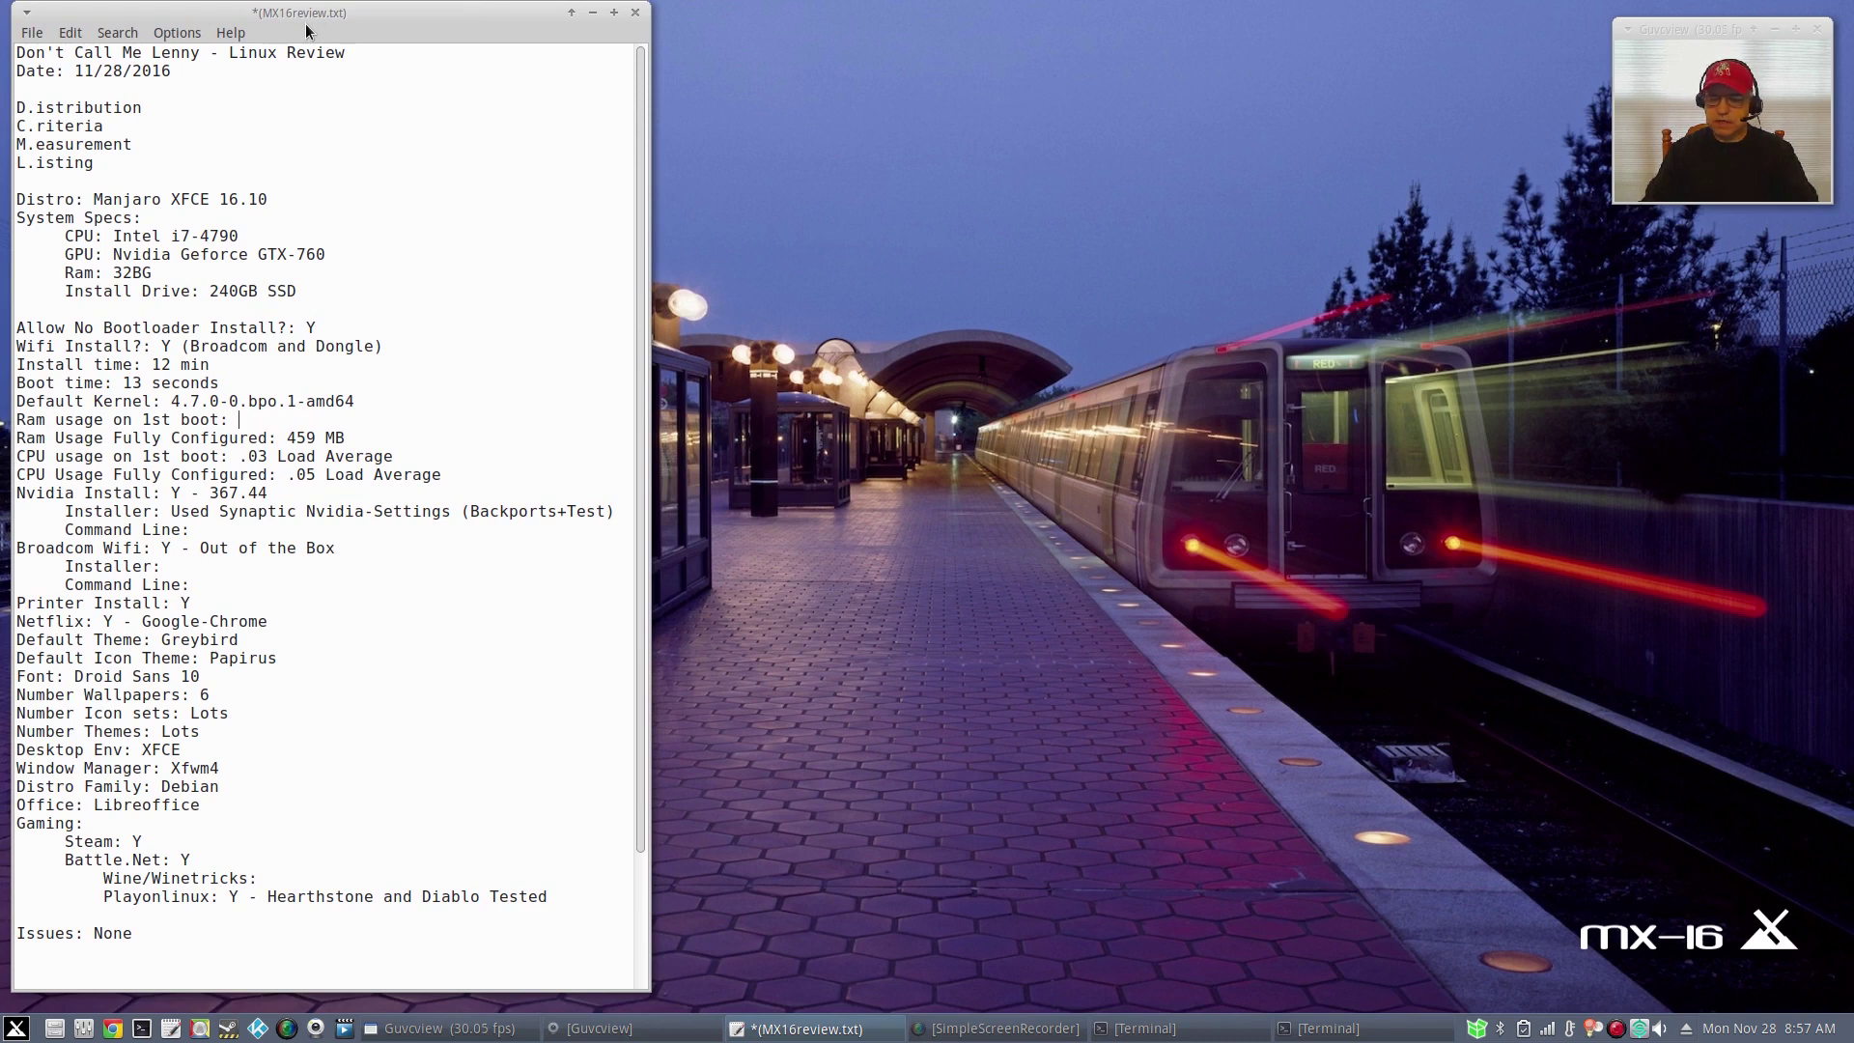
pyautogui.click(589, 13)
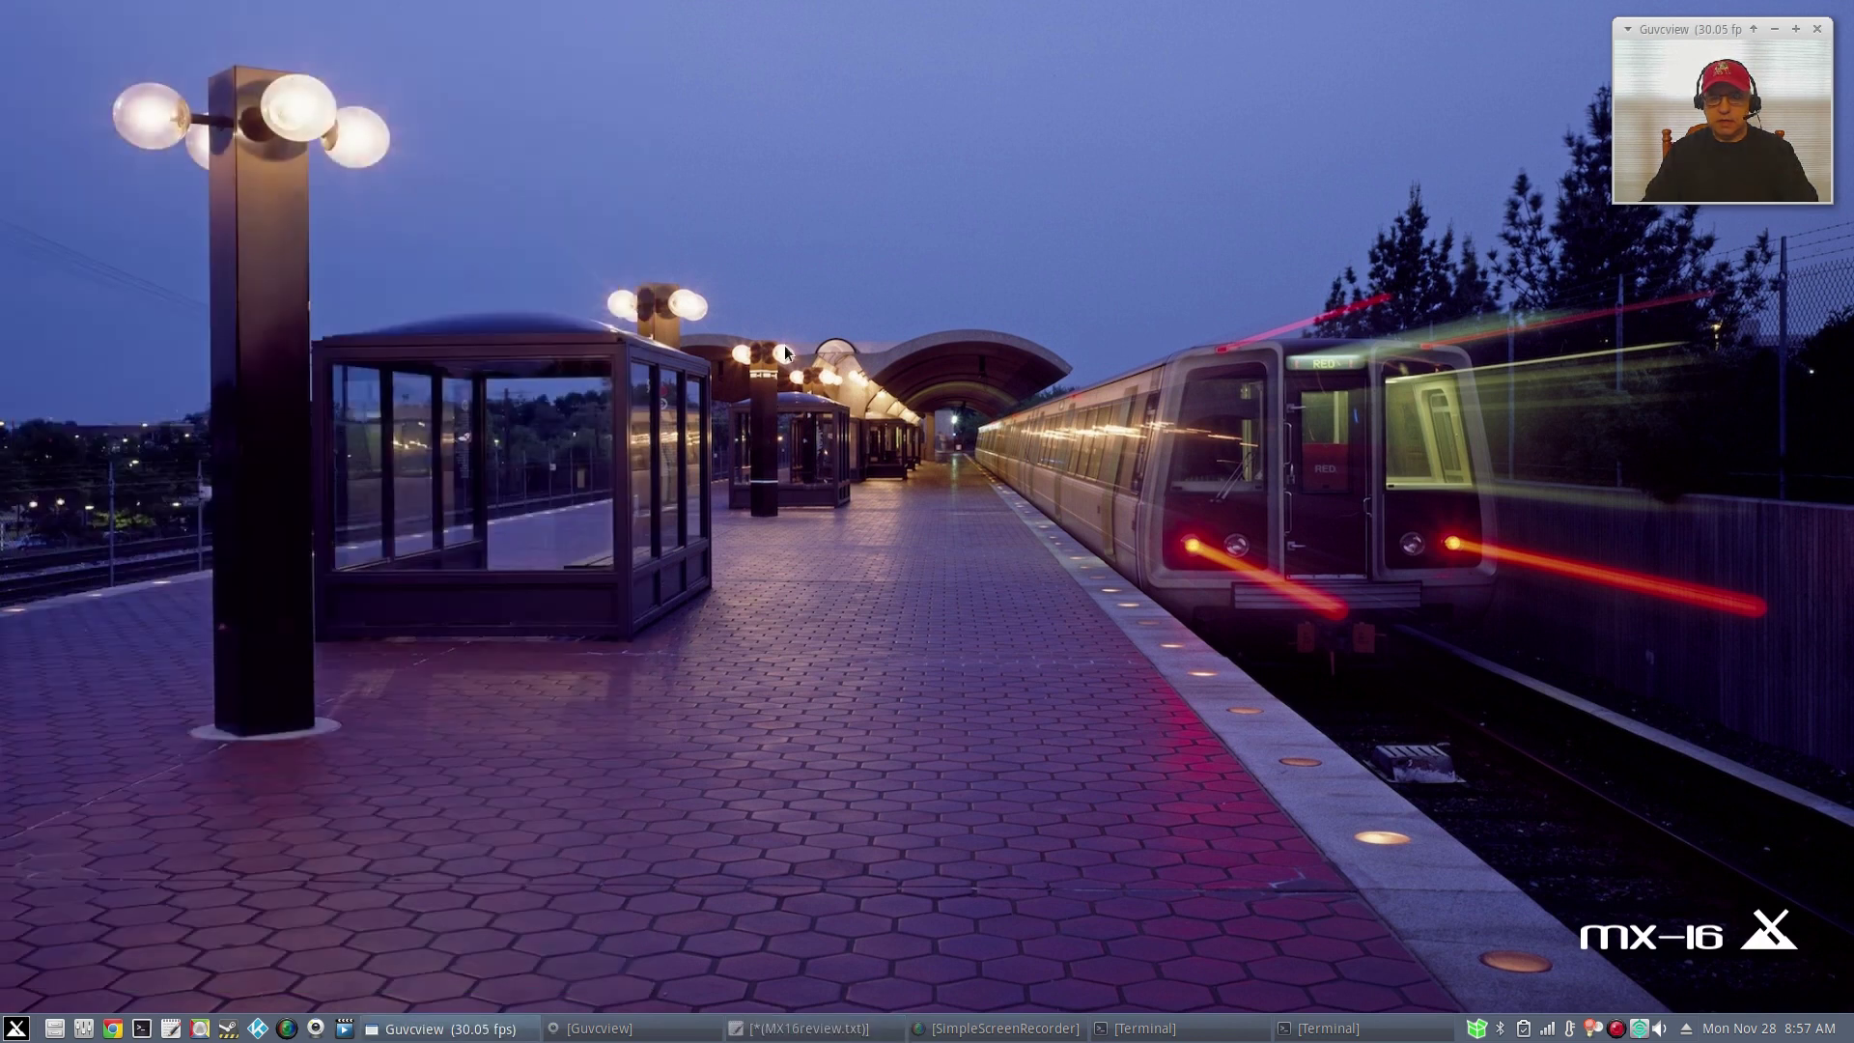
pyautogui.click(790, 355)
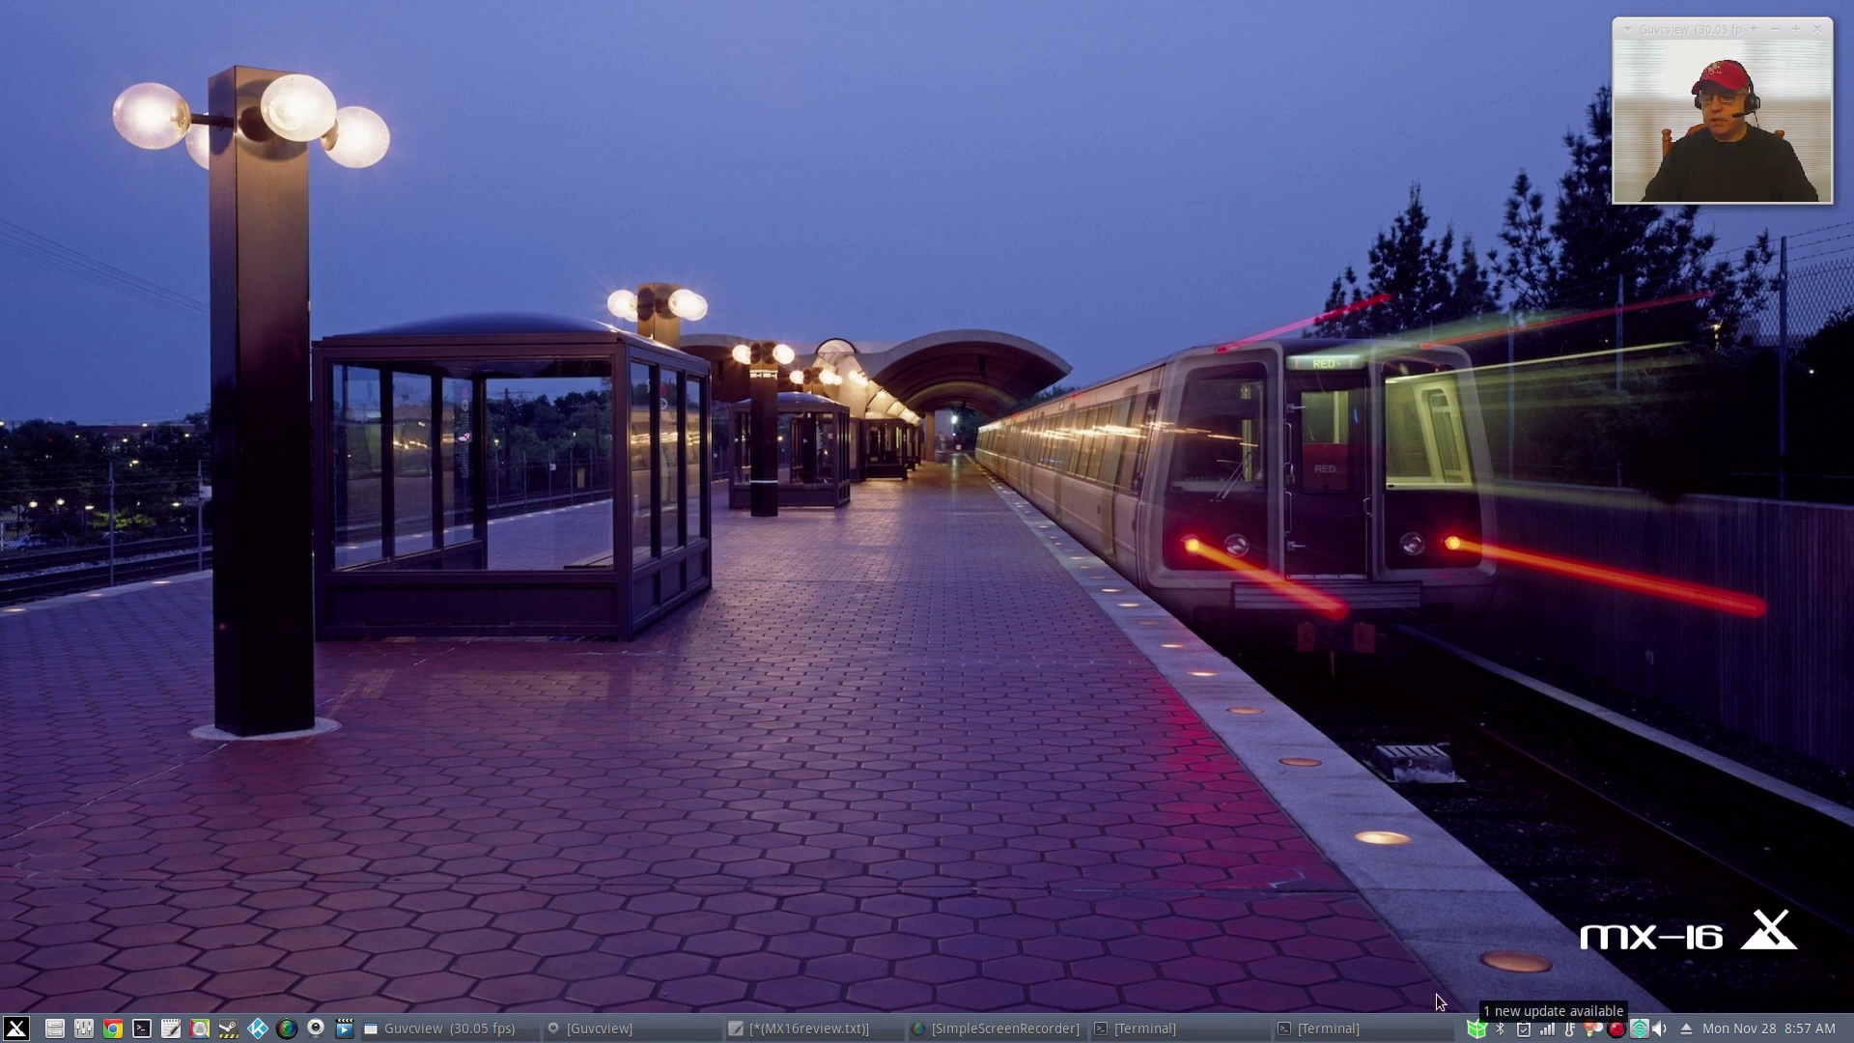
pyautogui.moveTo(1480, 1033)
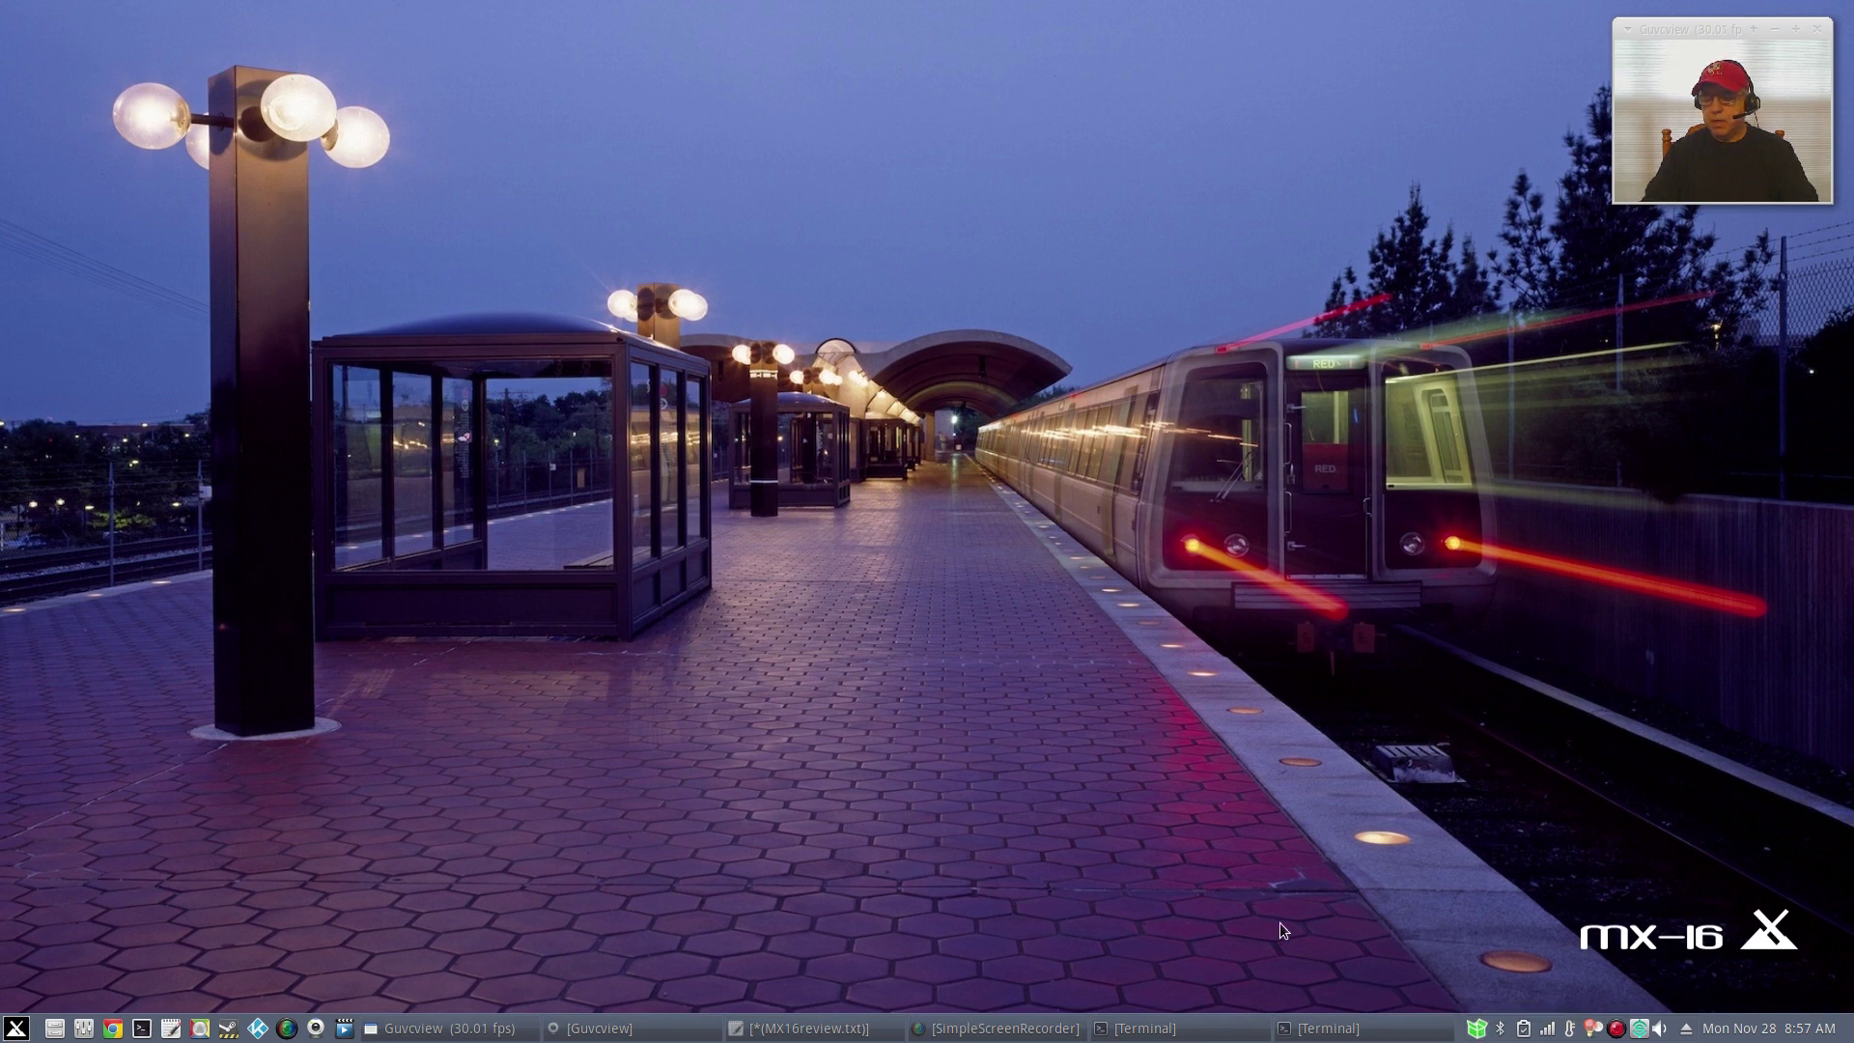
# Upgrade the pending libicu52 package through apt-notifier and dismiss the permissions notice.
pyautogui.click(1477, 1029)
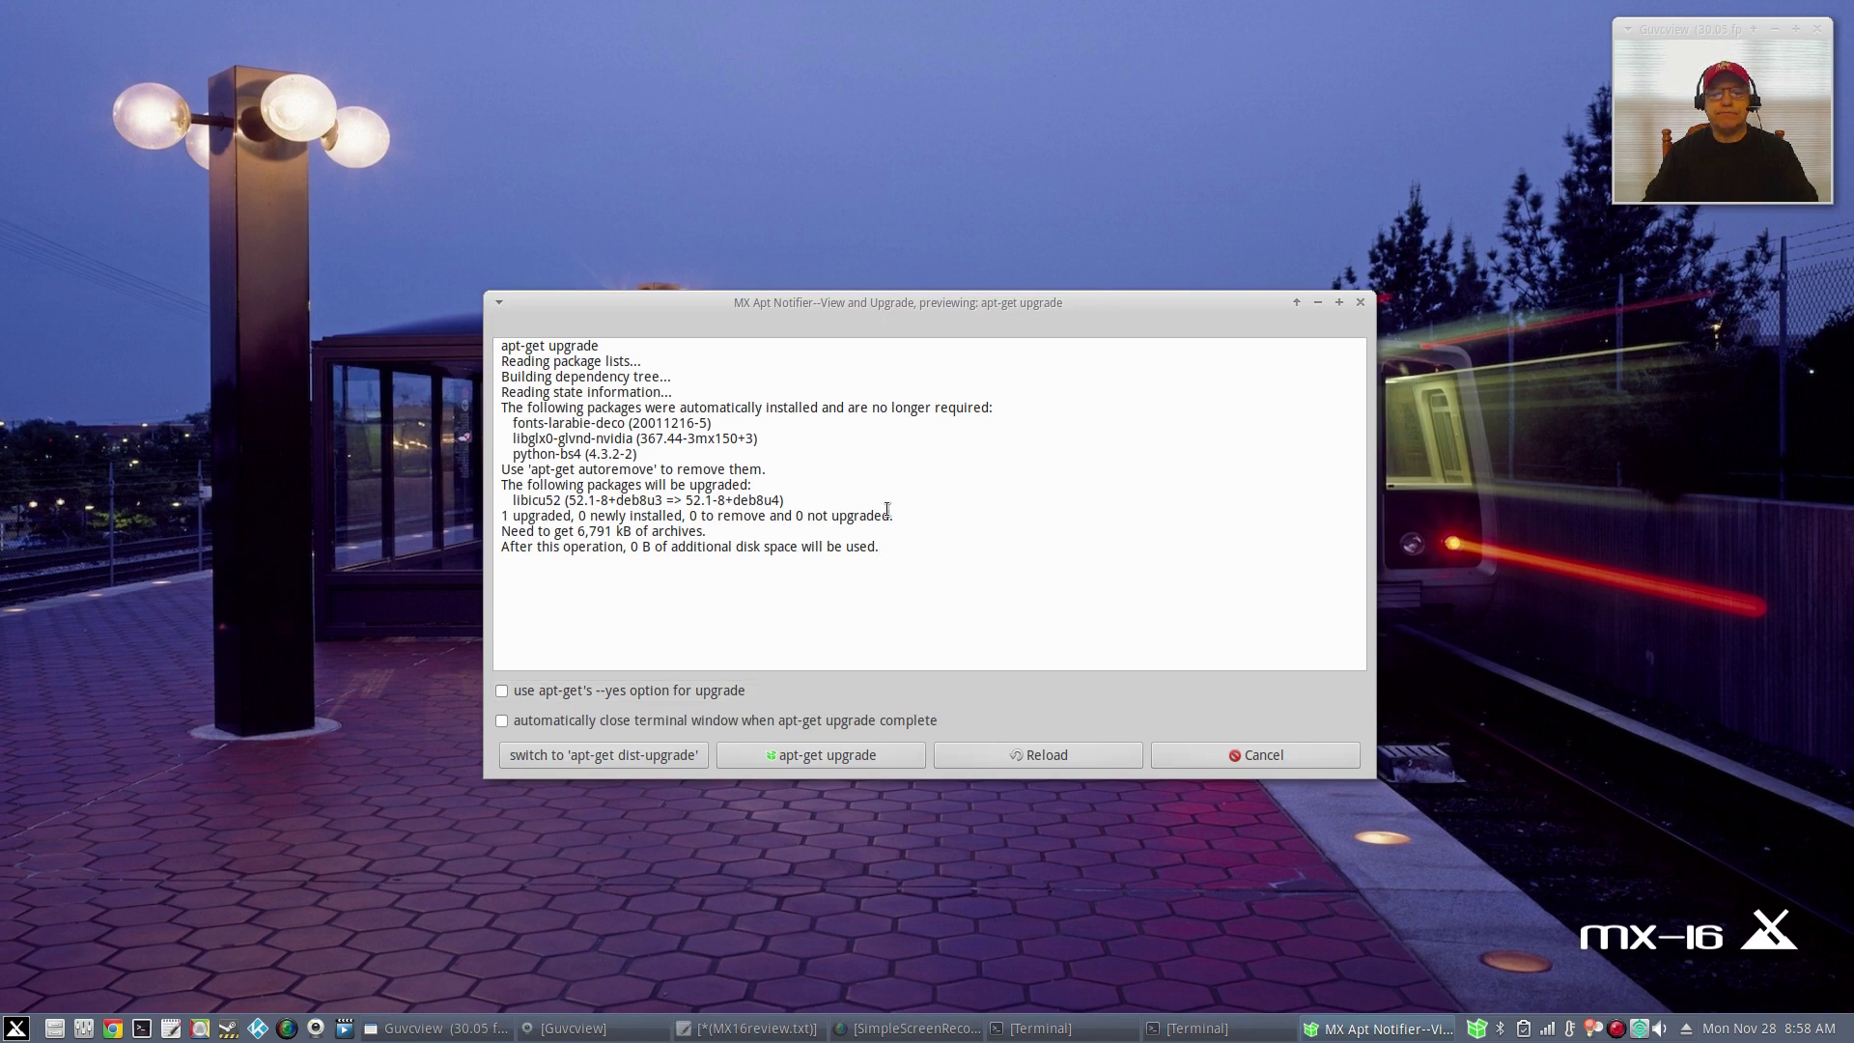
pyautogui.click(809, 758)
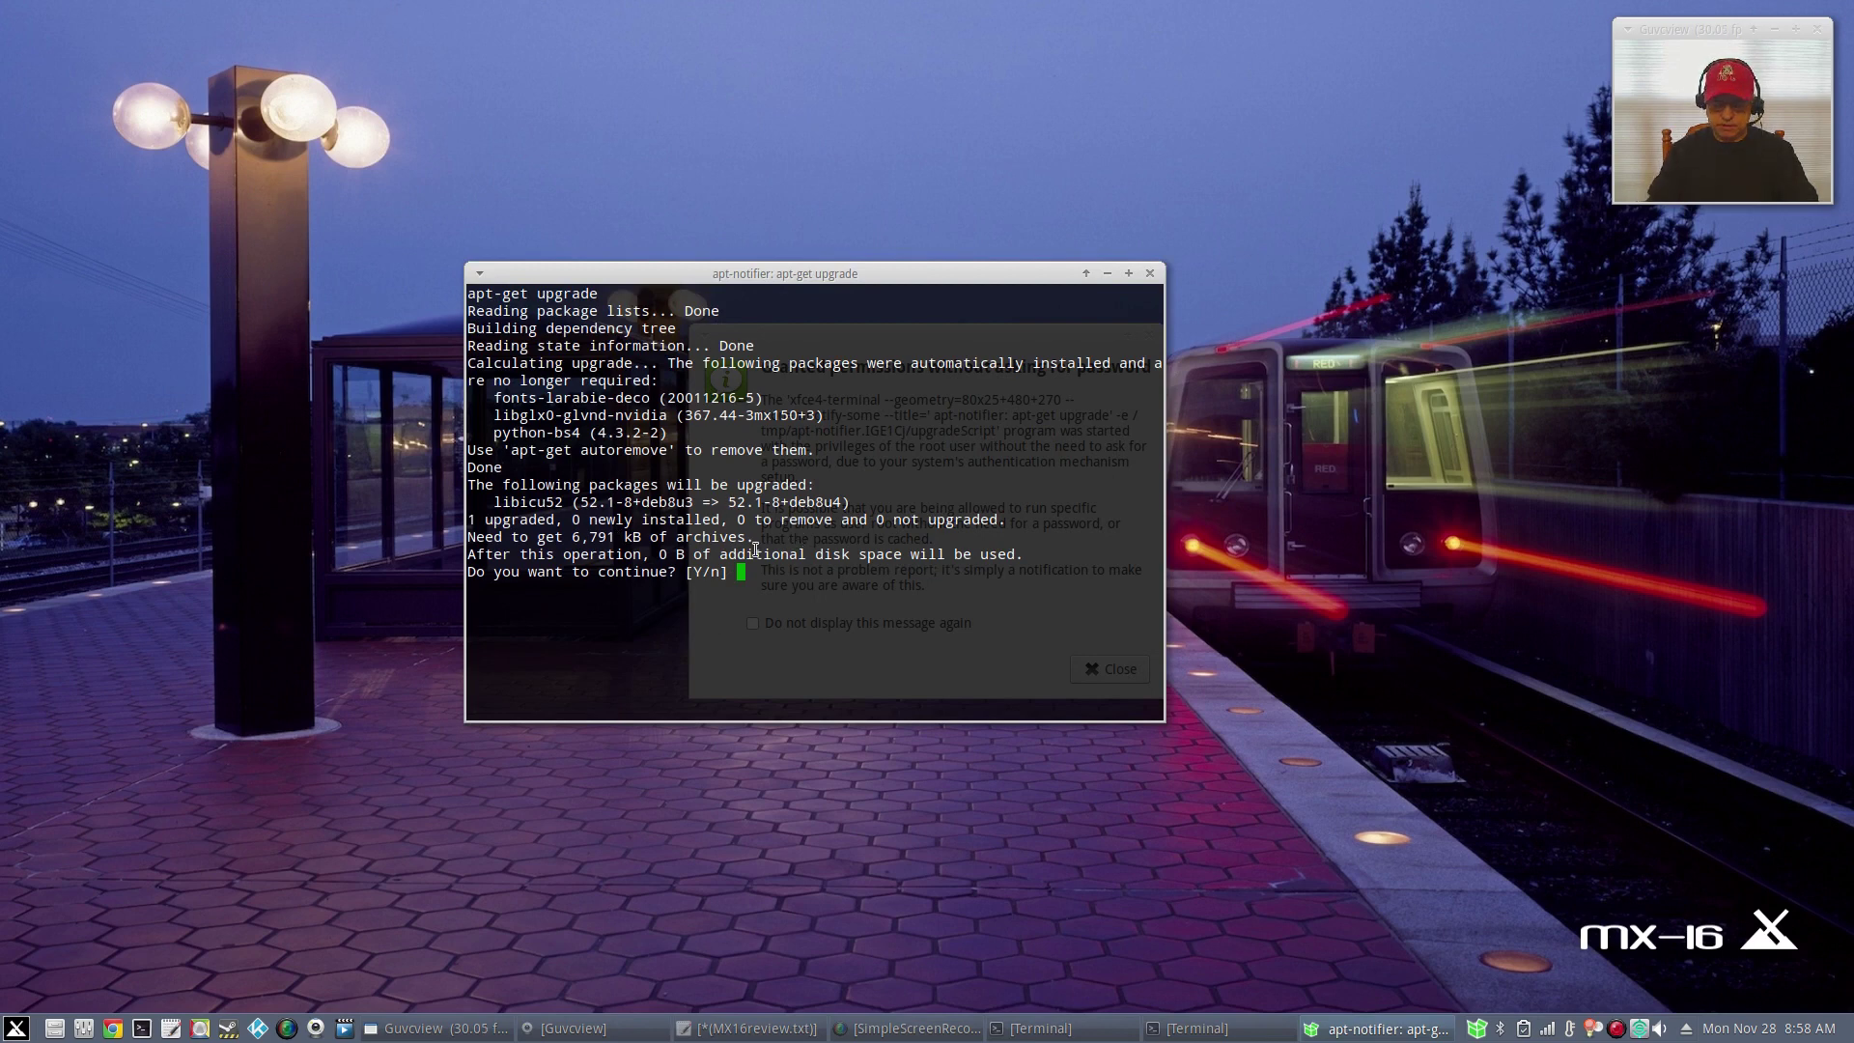
pyautogui.press('Return')
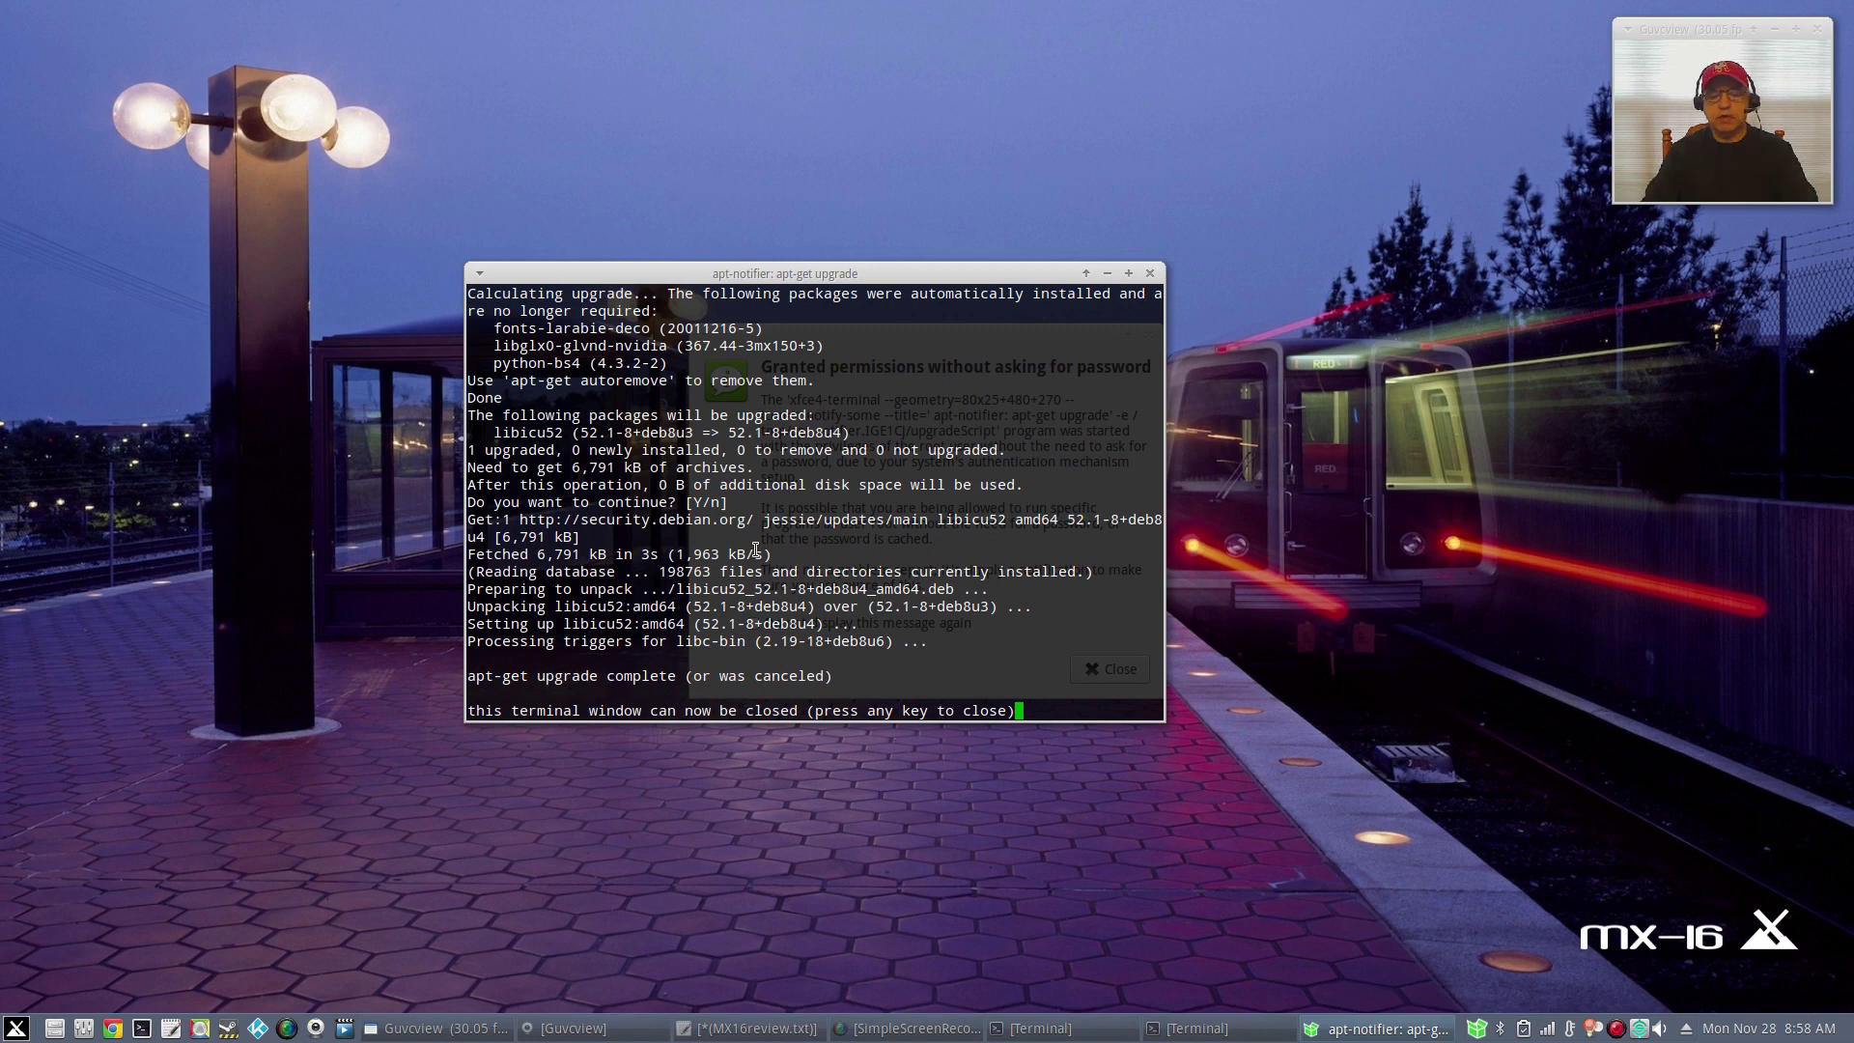
pyautogui.press('Return')
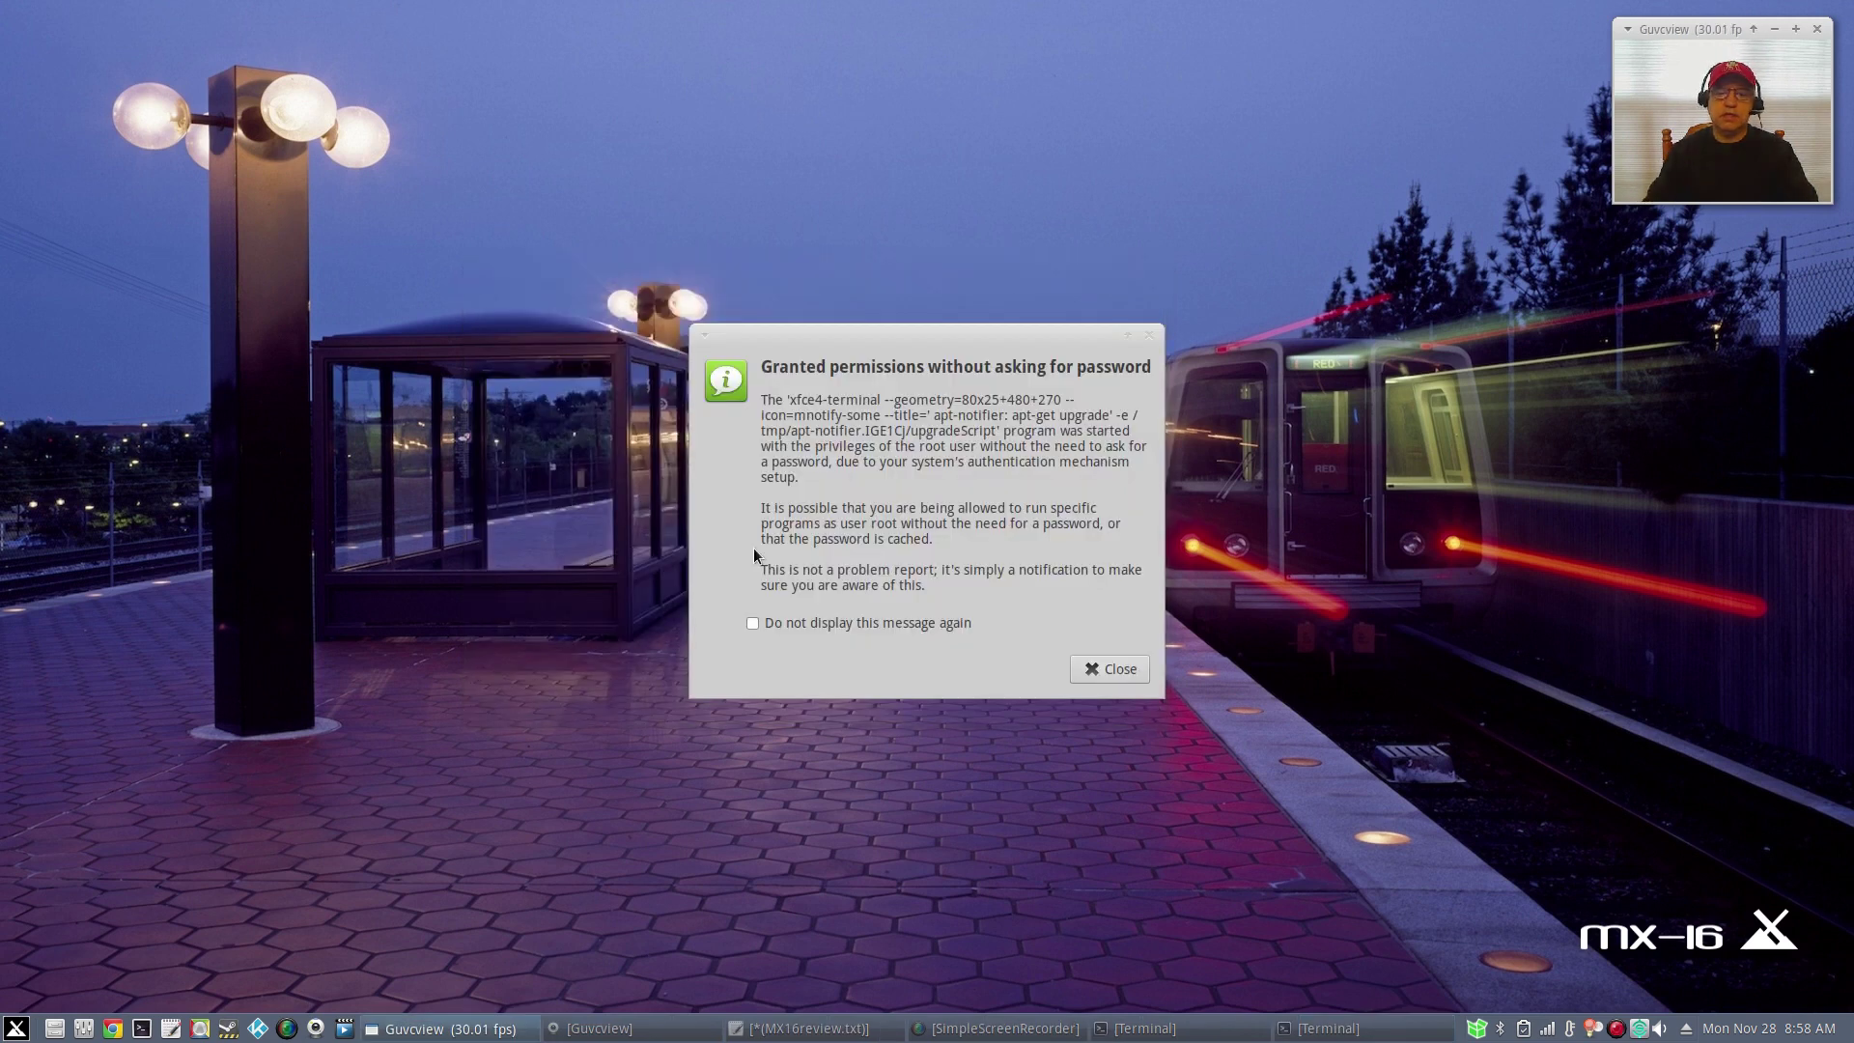
pyautogui.click(1110, 669)
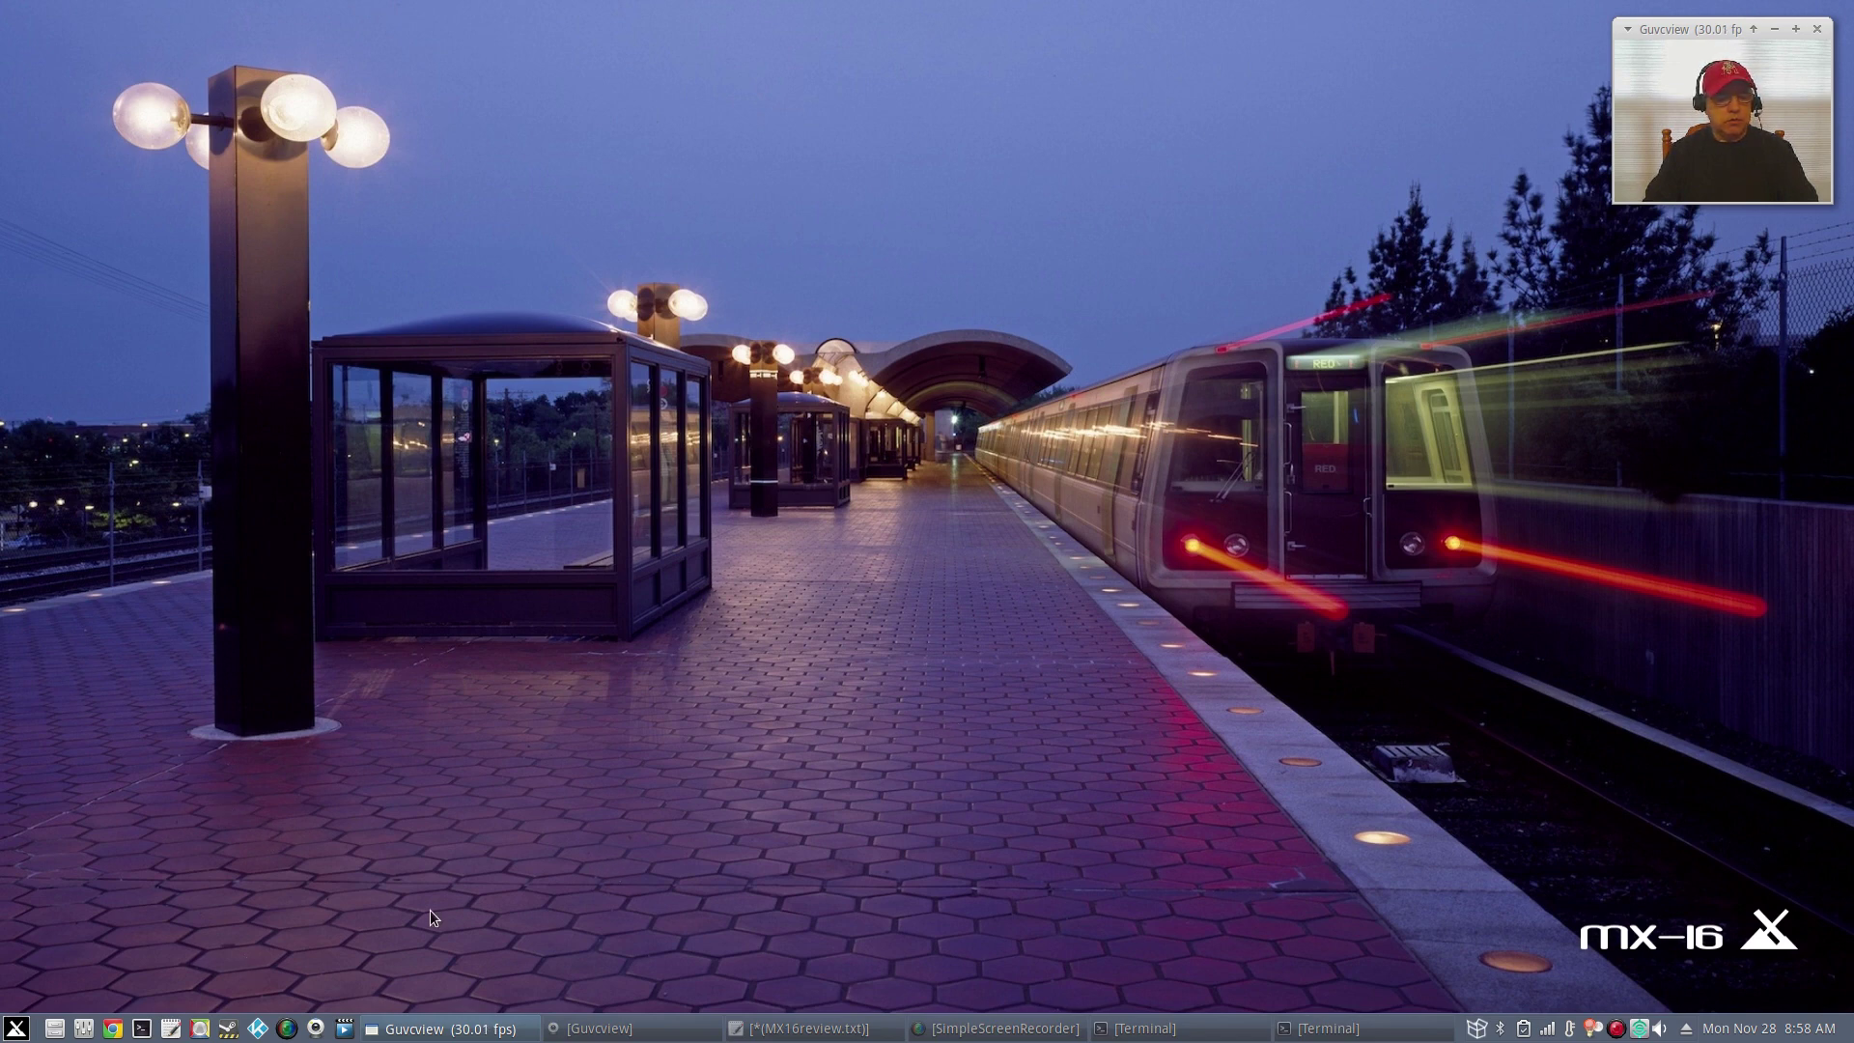
# Filter the applications menu by 'mx' and launch the MX Default Look tool.
pyautogui.click(13, 1028)
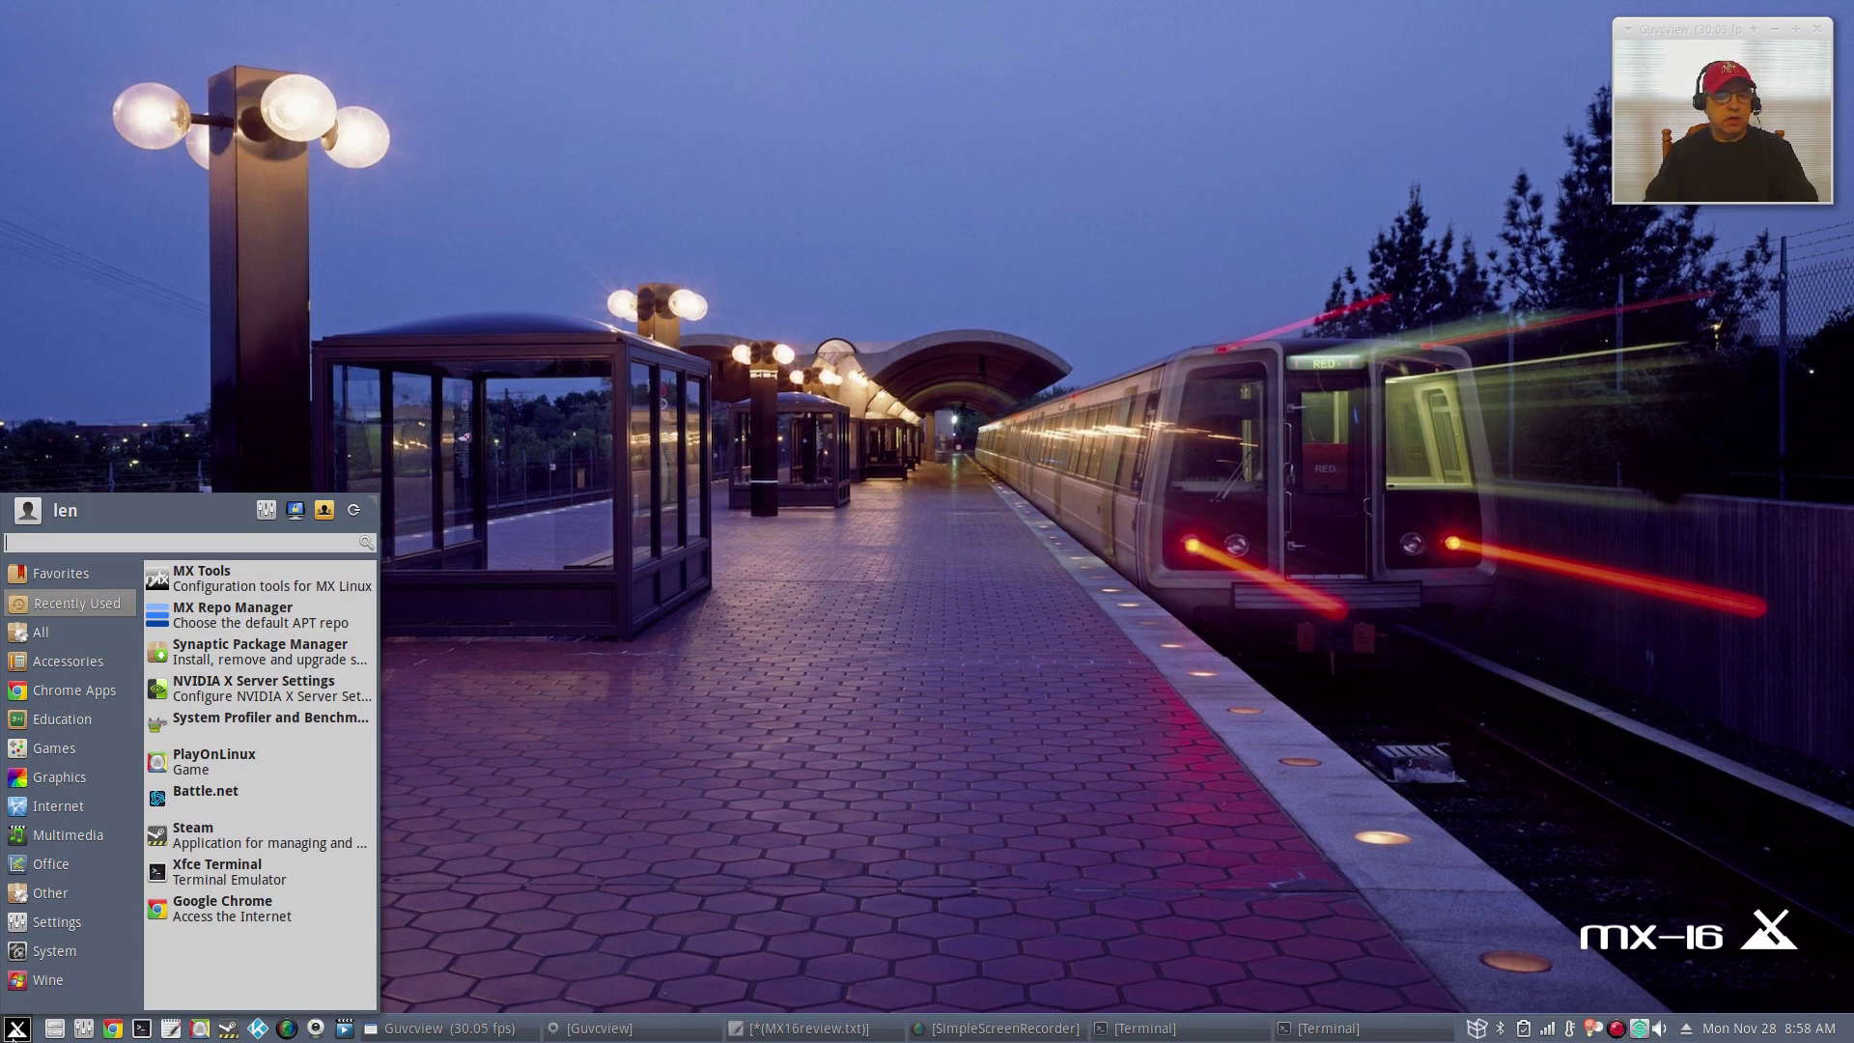
pyautogui.click(60, 777)
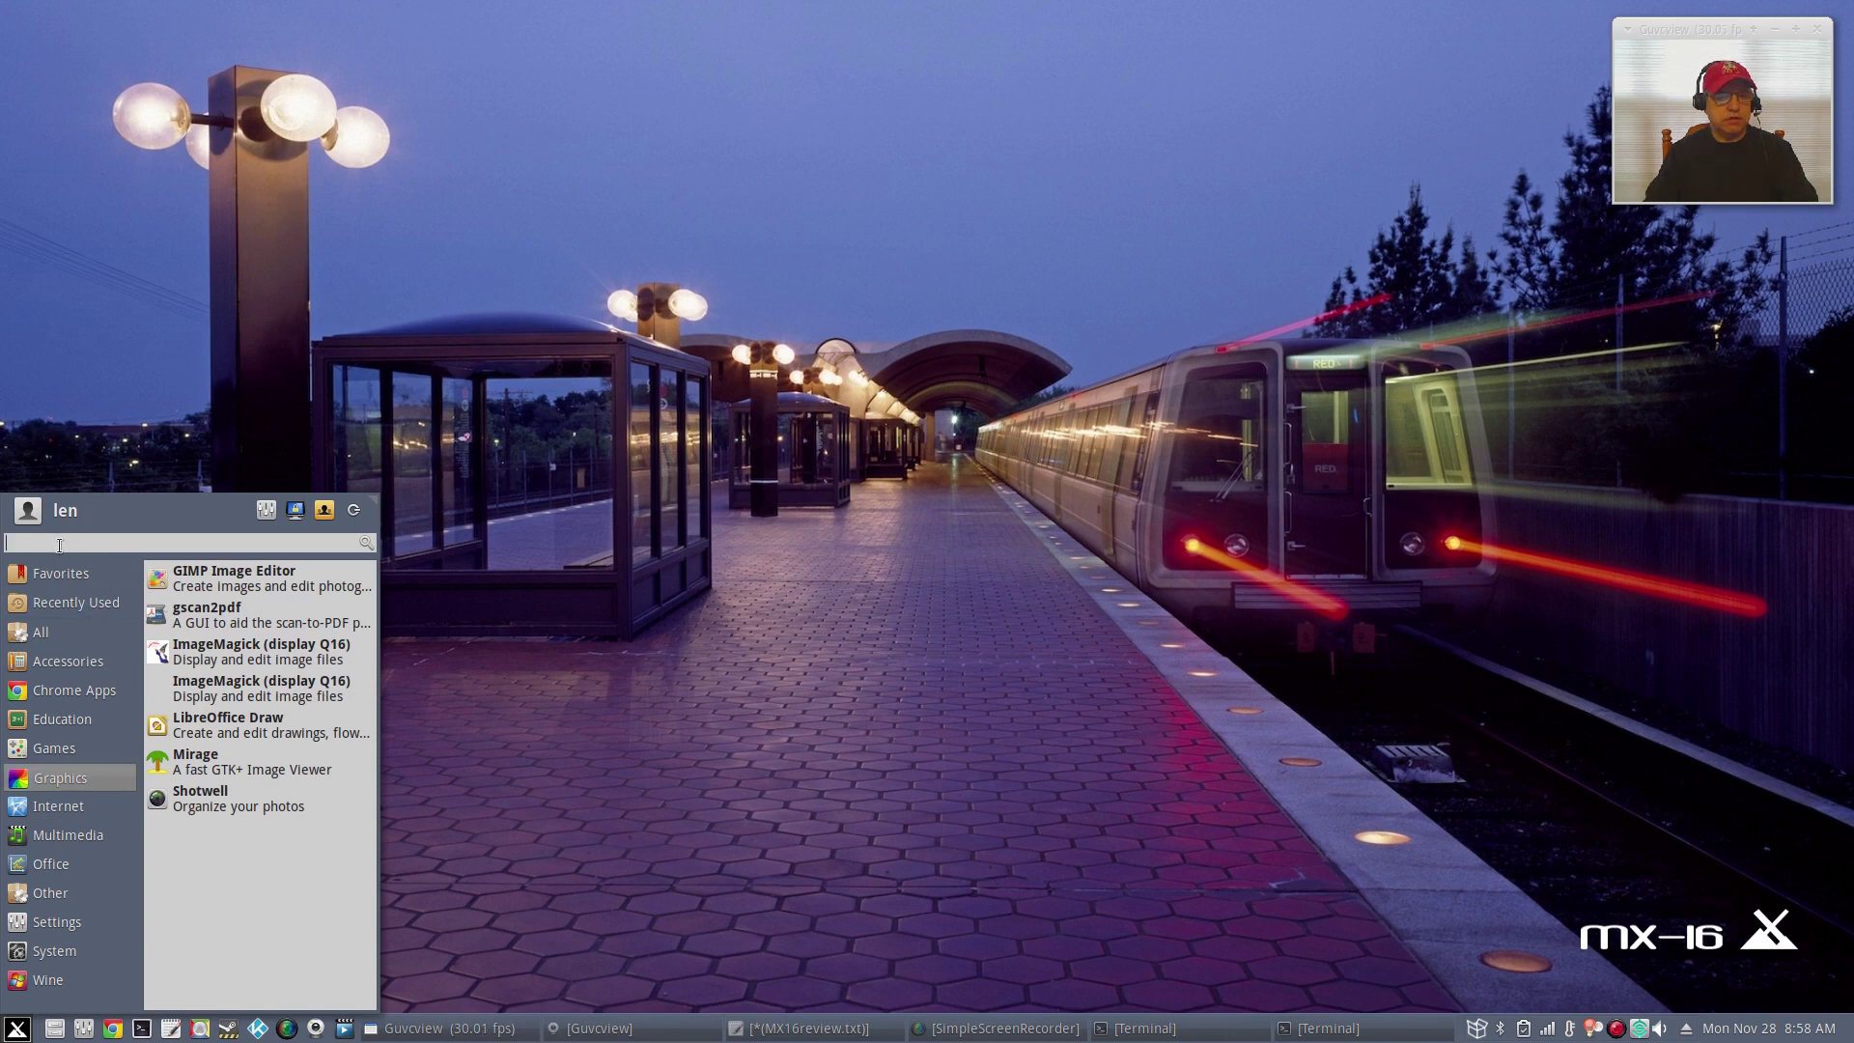
pyautogui.write('mx')
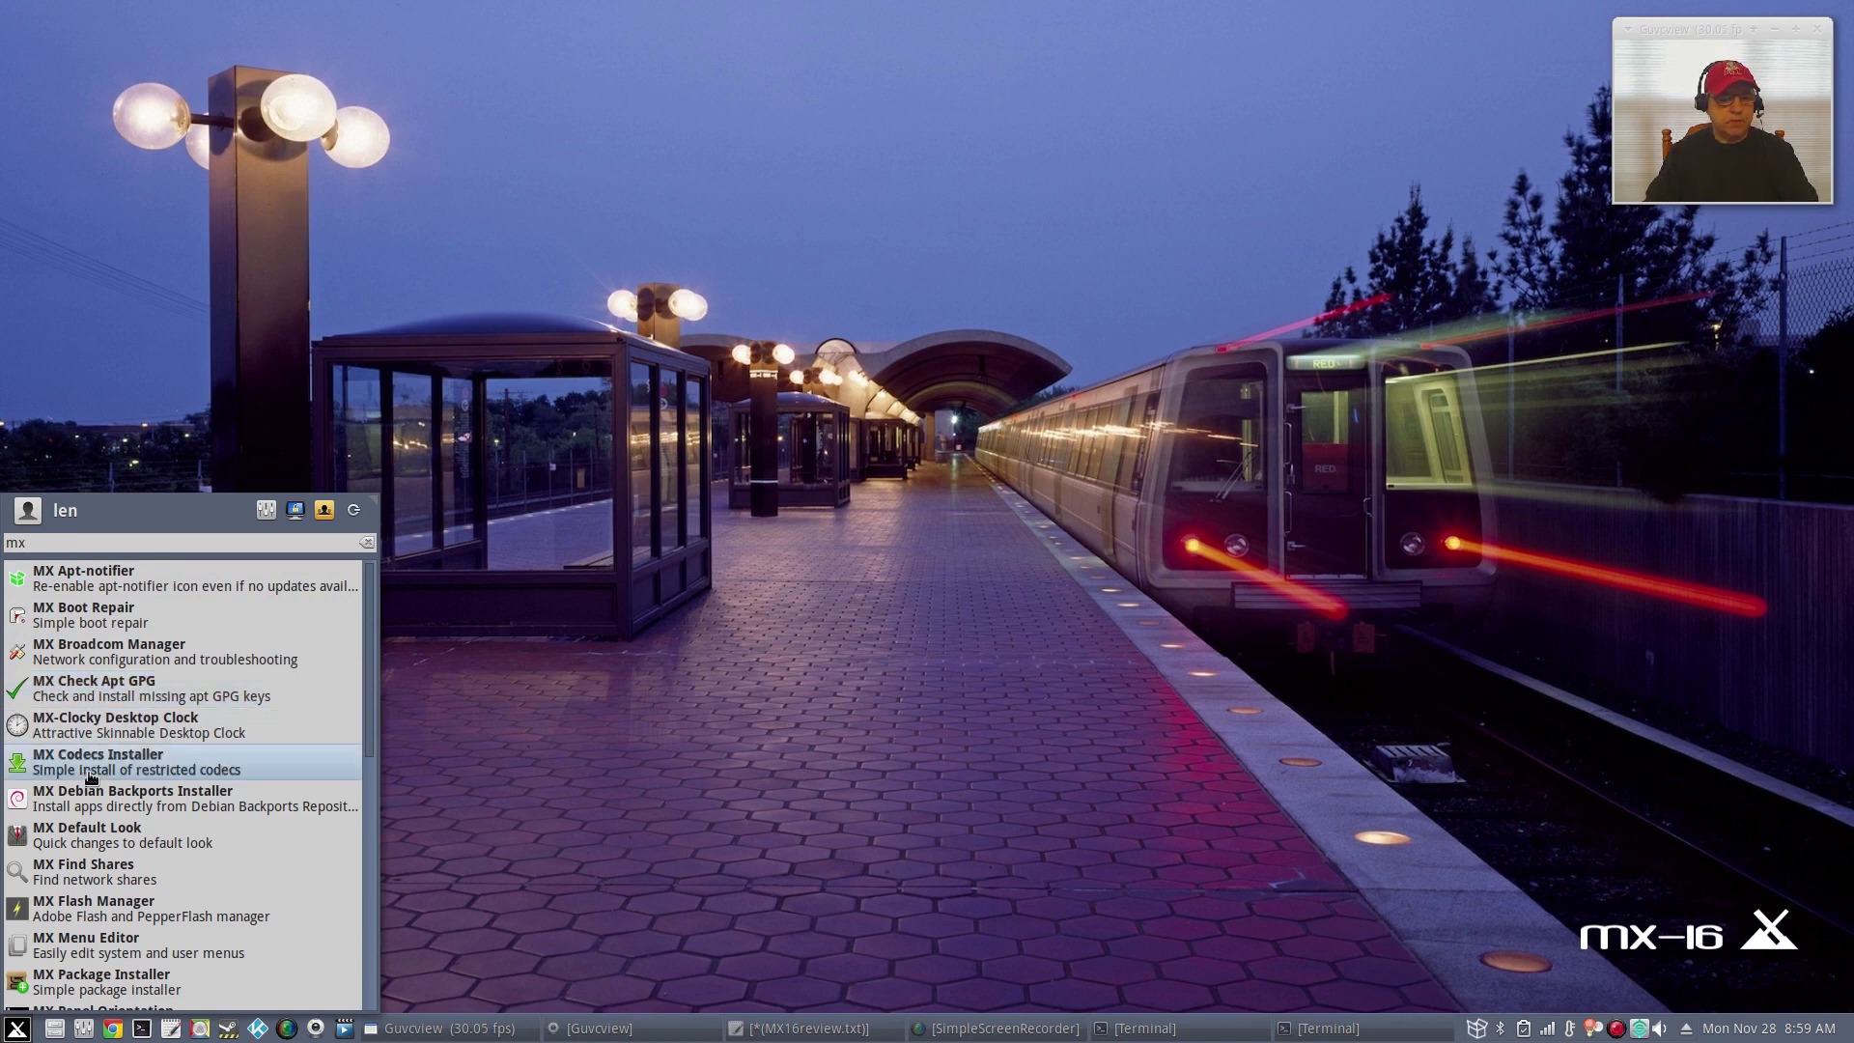
pyautogui.scroll(-1, 89, 816)
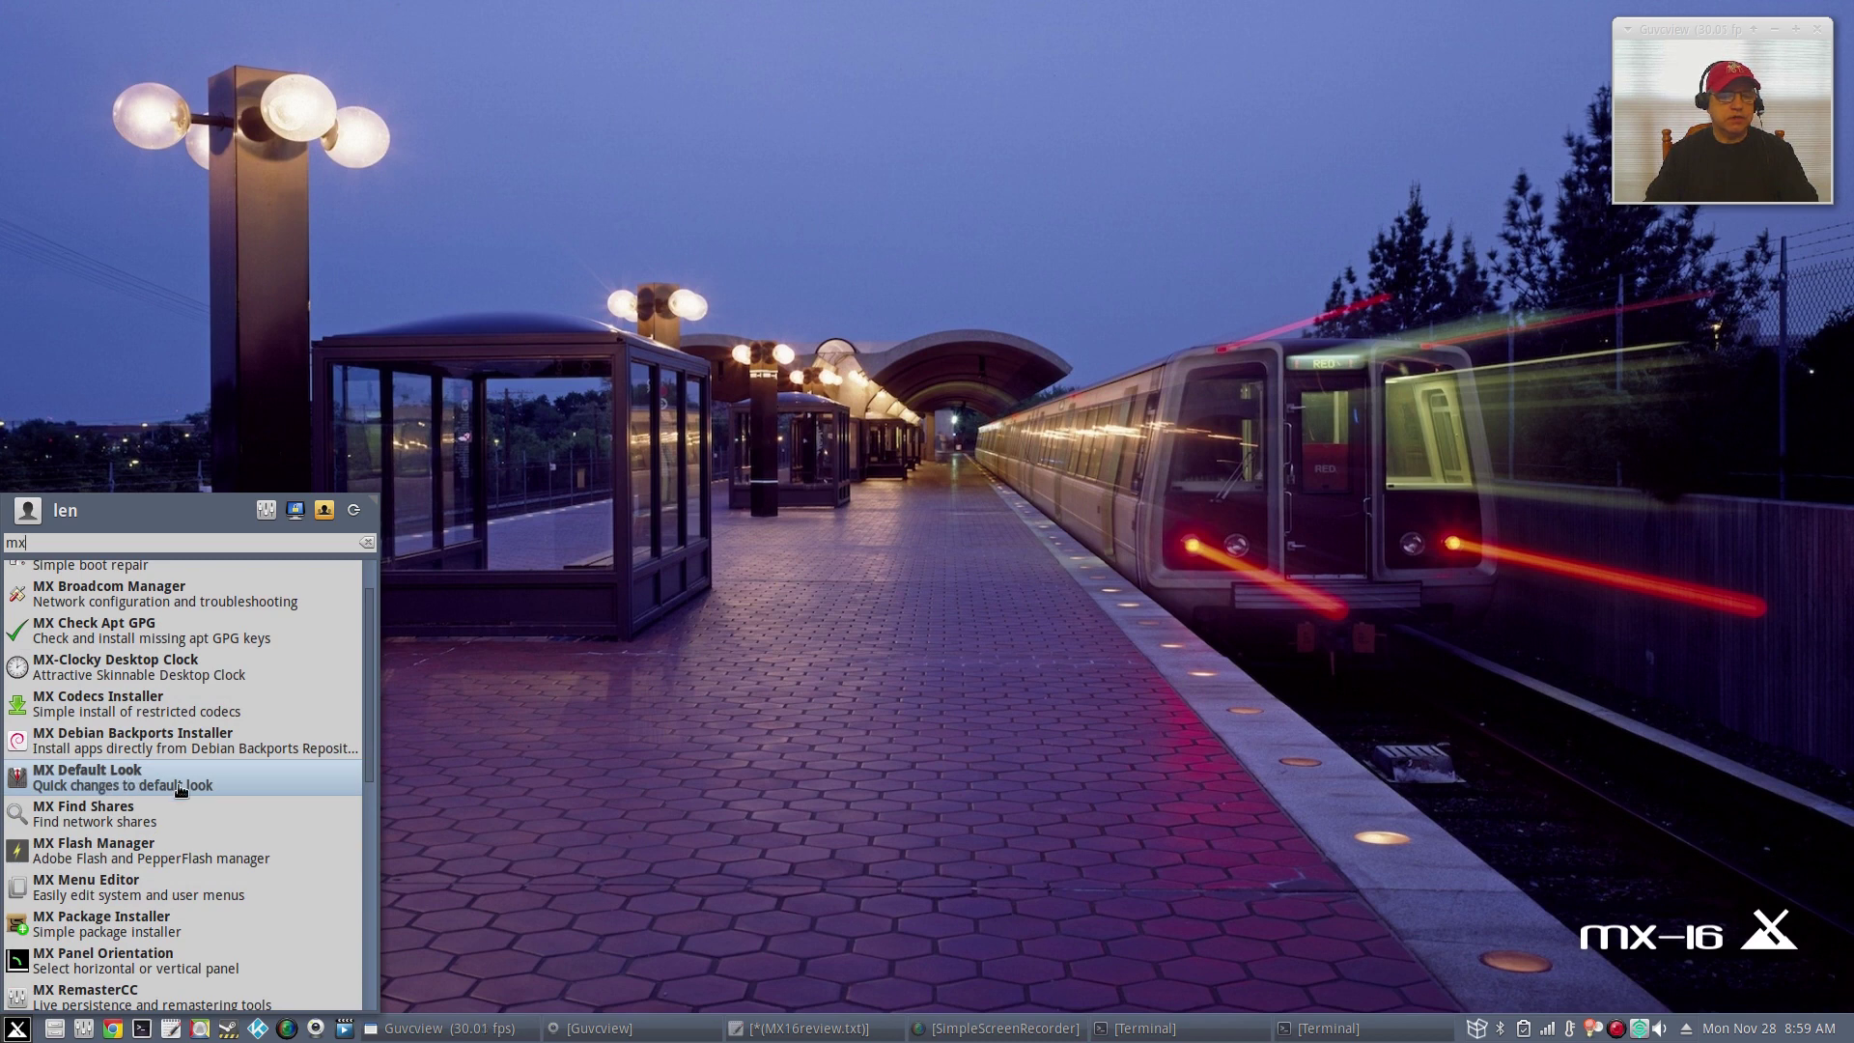
pyautogui.click(128, 780)
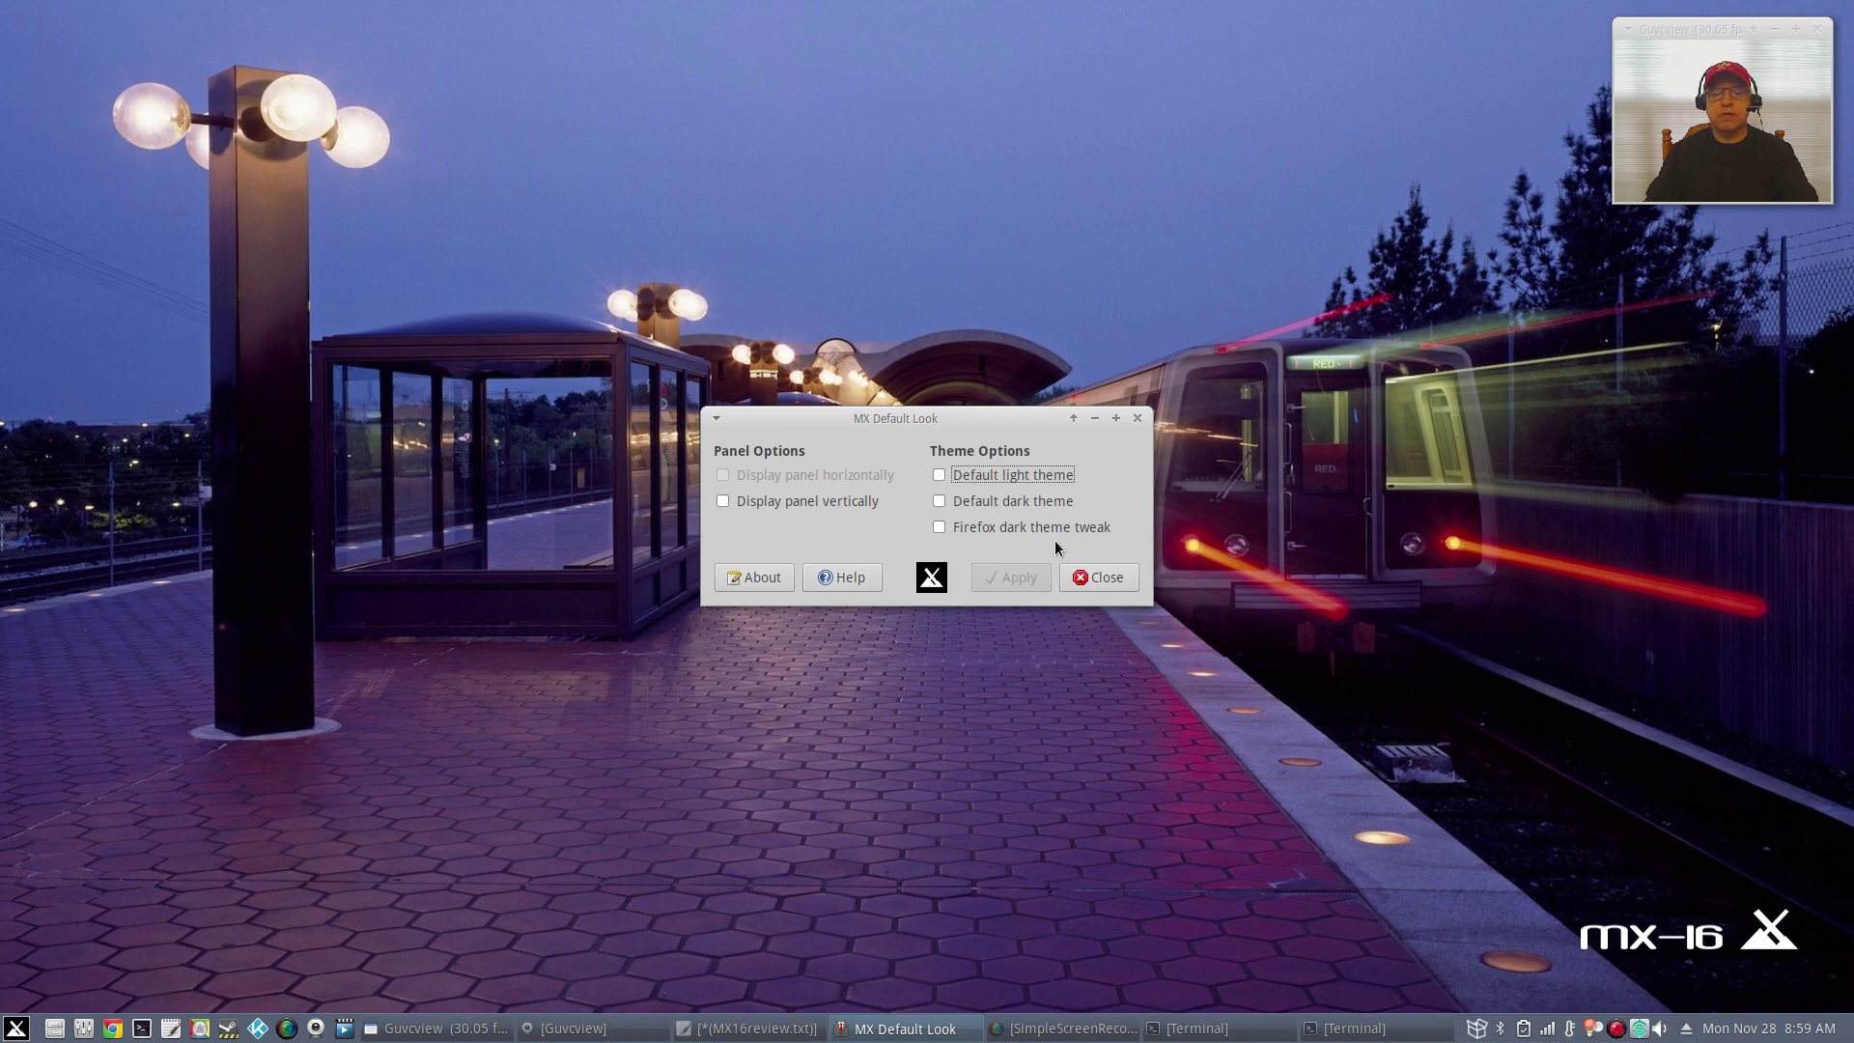
# Close MX Default Look without applying any panel orientation or theme option.
pyautogui.click(1126, 575)
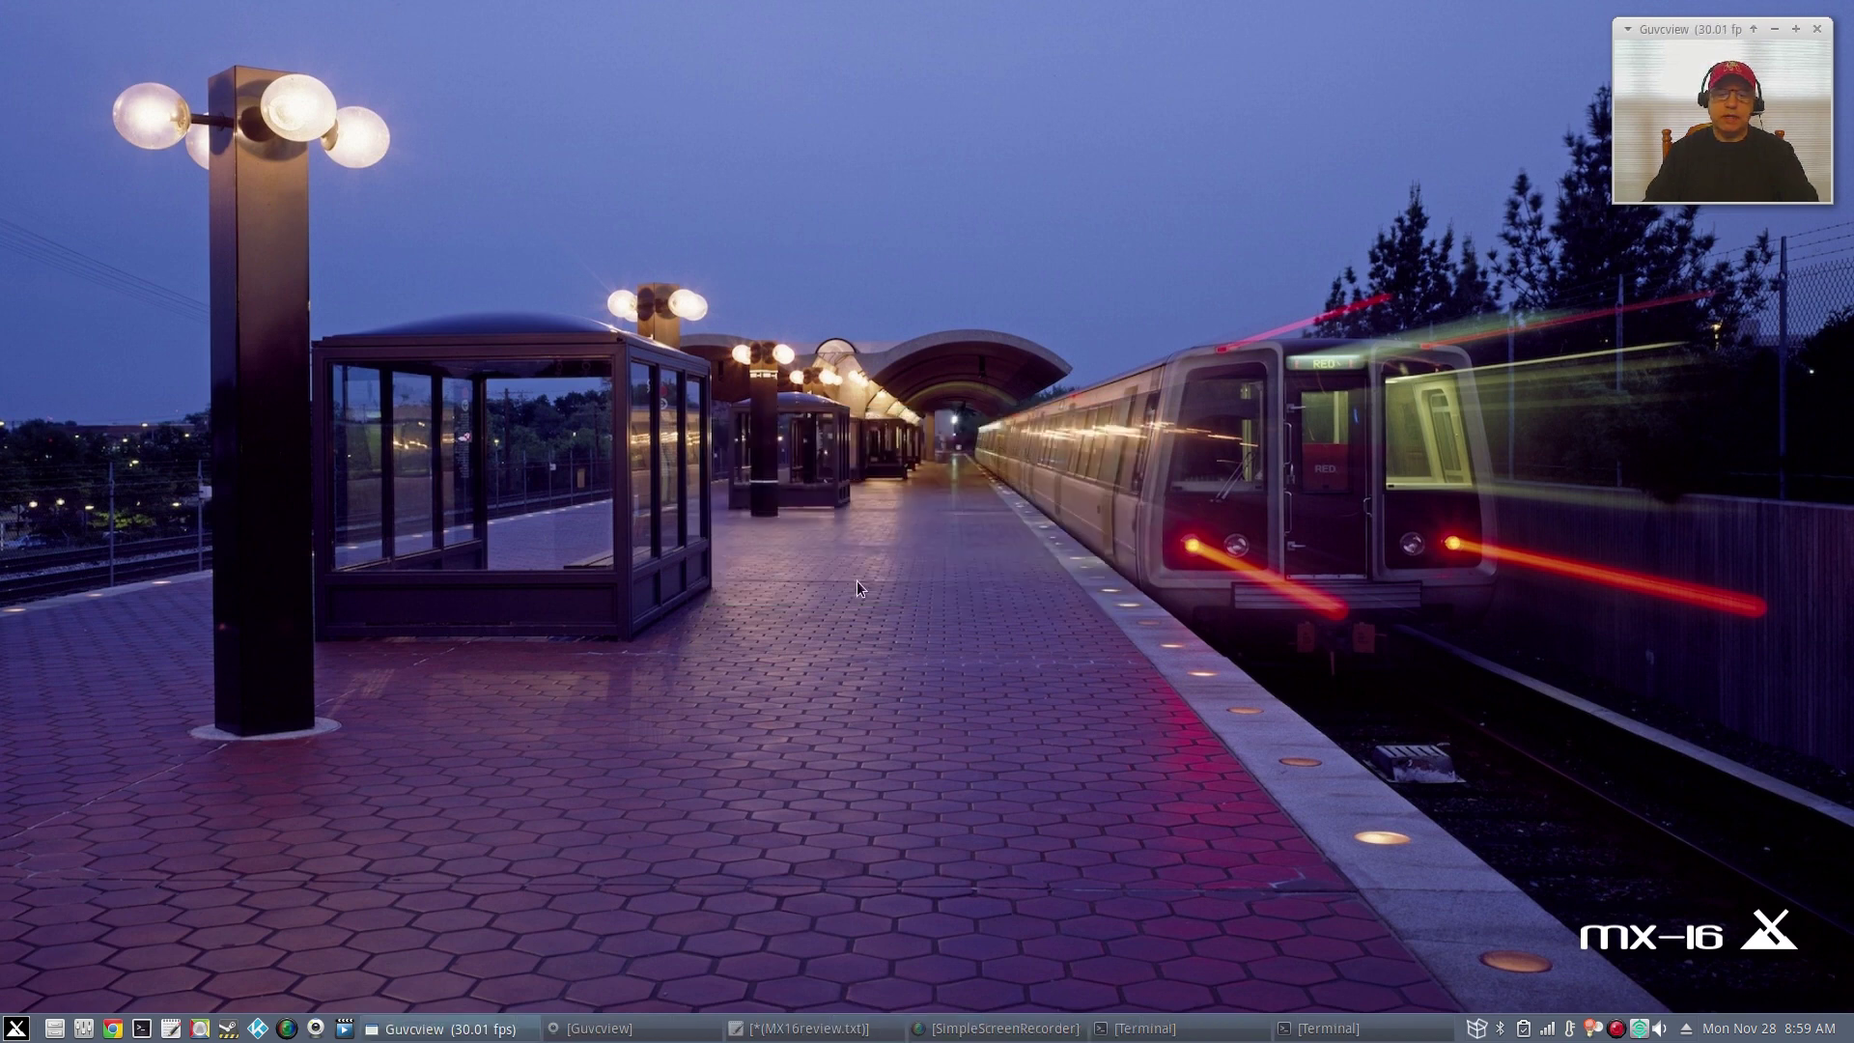
pyautogui.click(17, 1028)
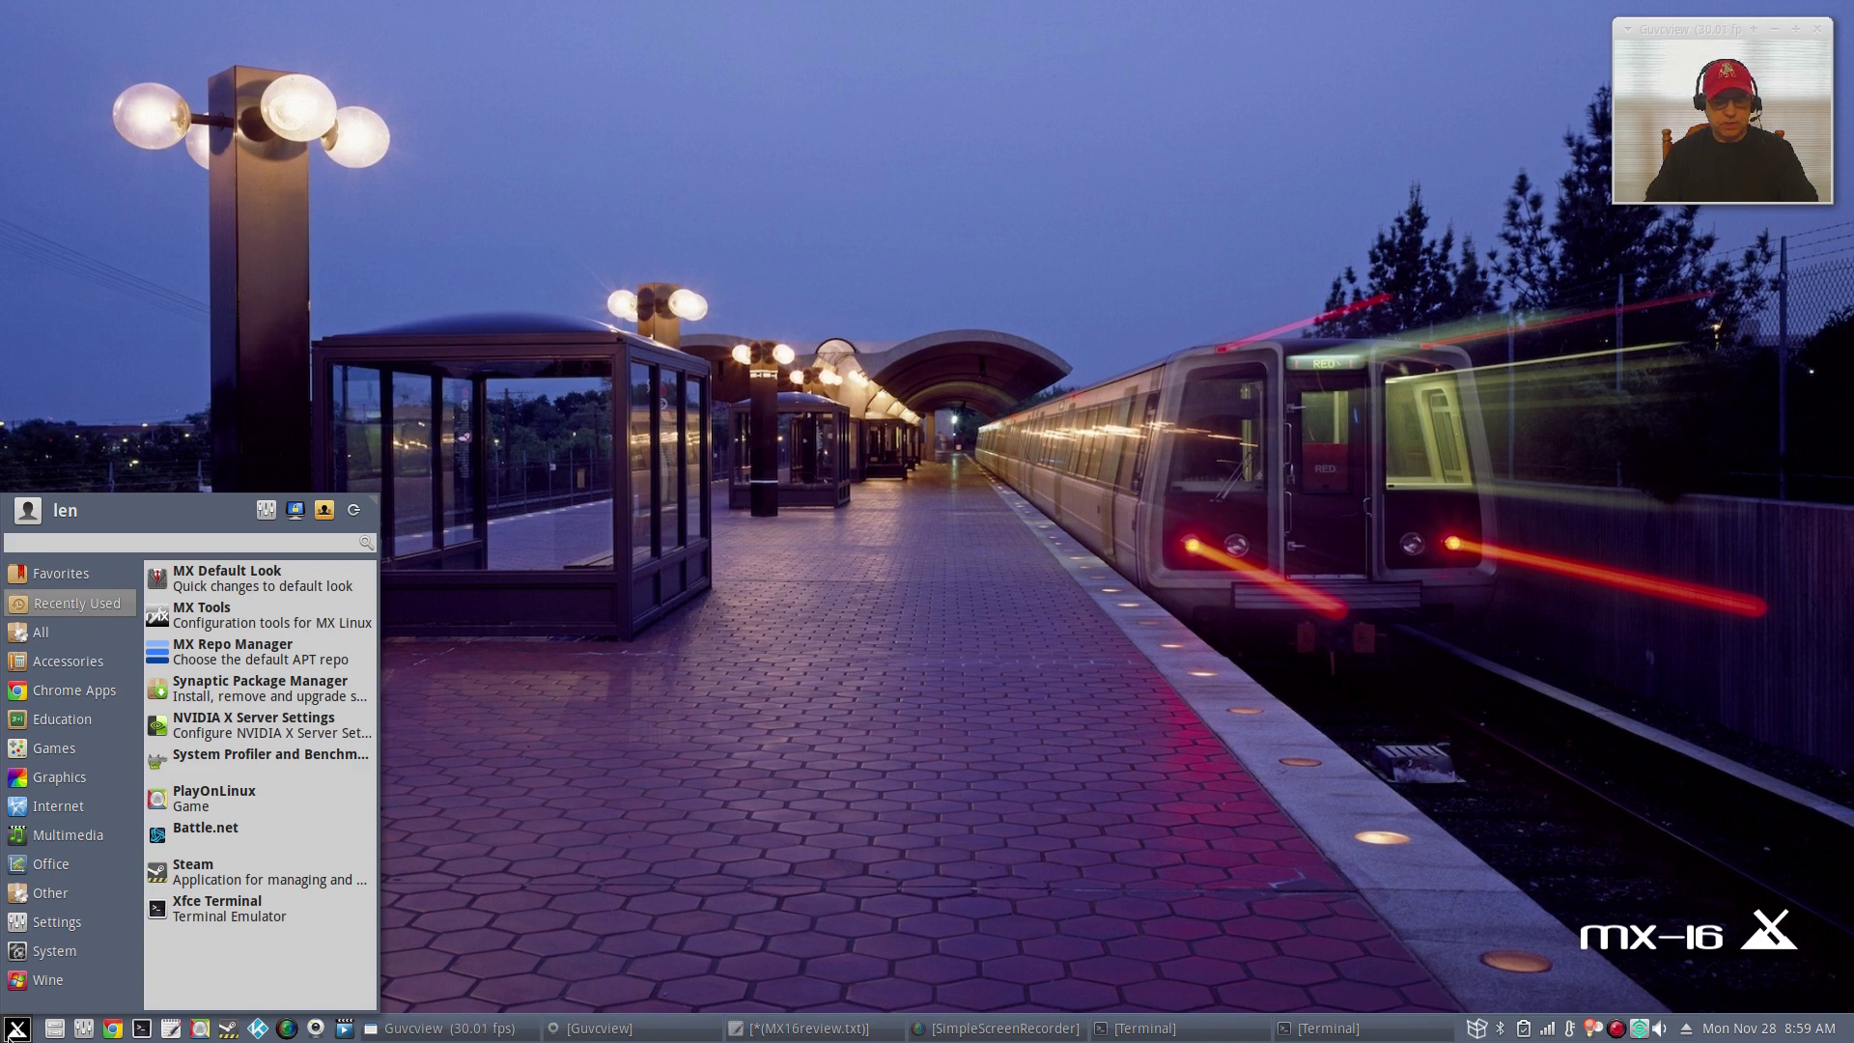
pyautogui.click(739, 510)
pyautogui.click(905, 478)
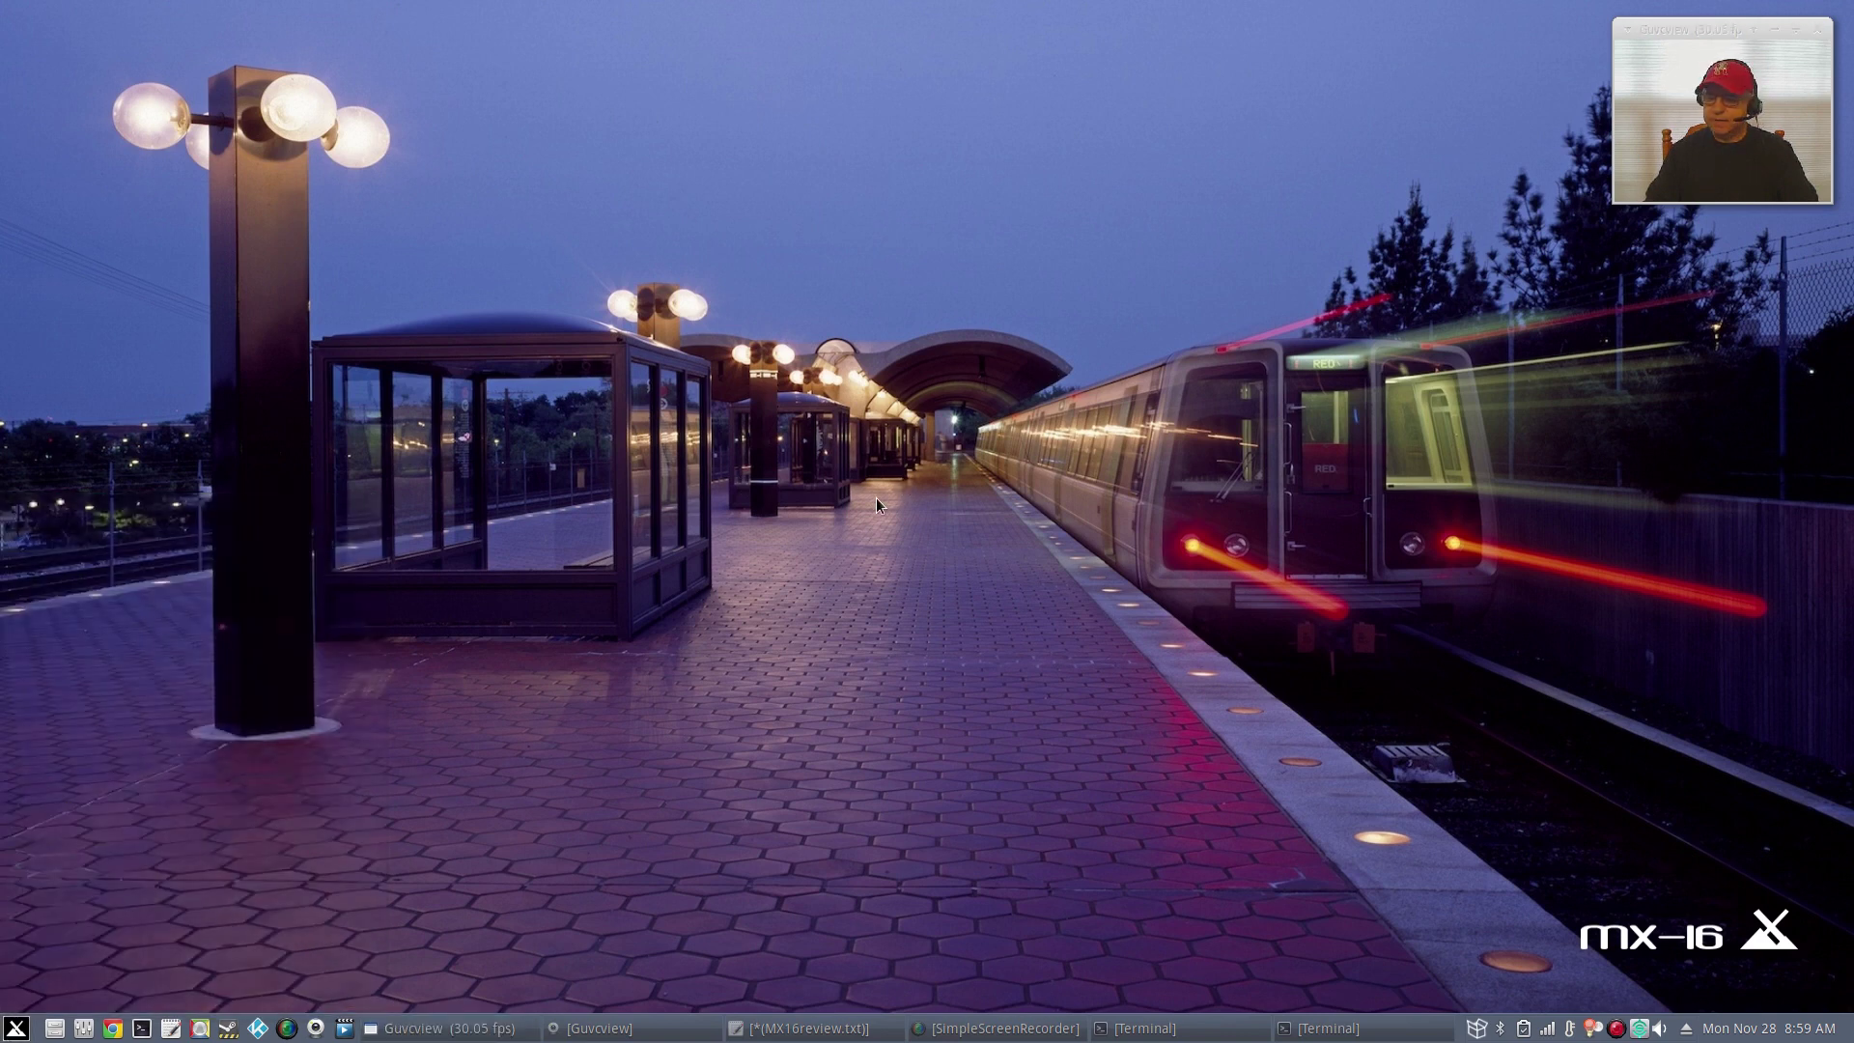